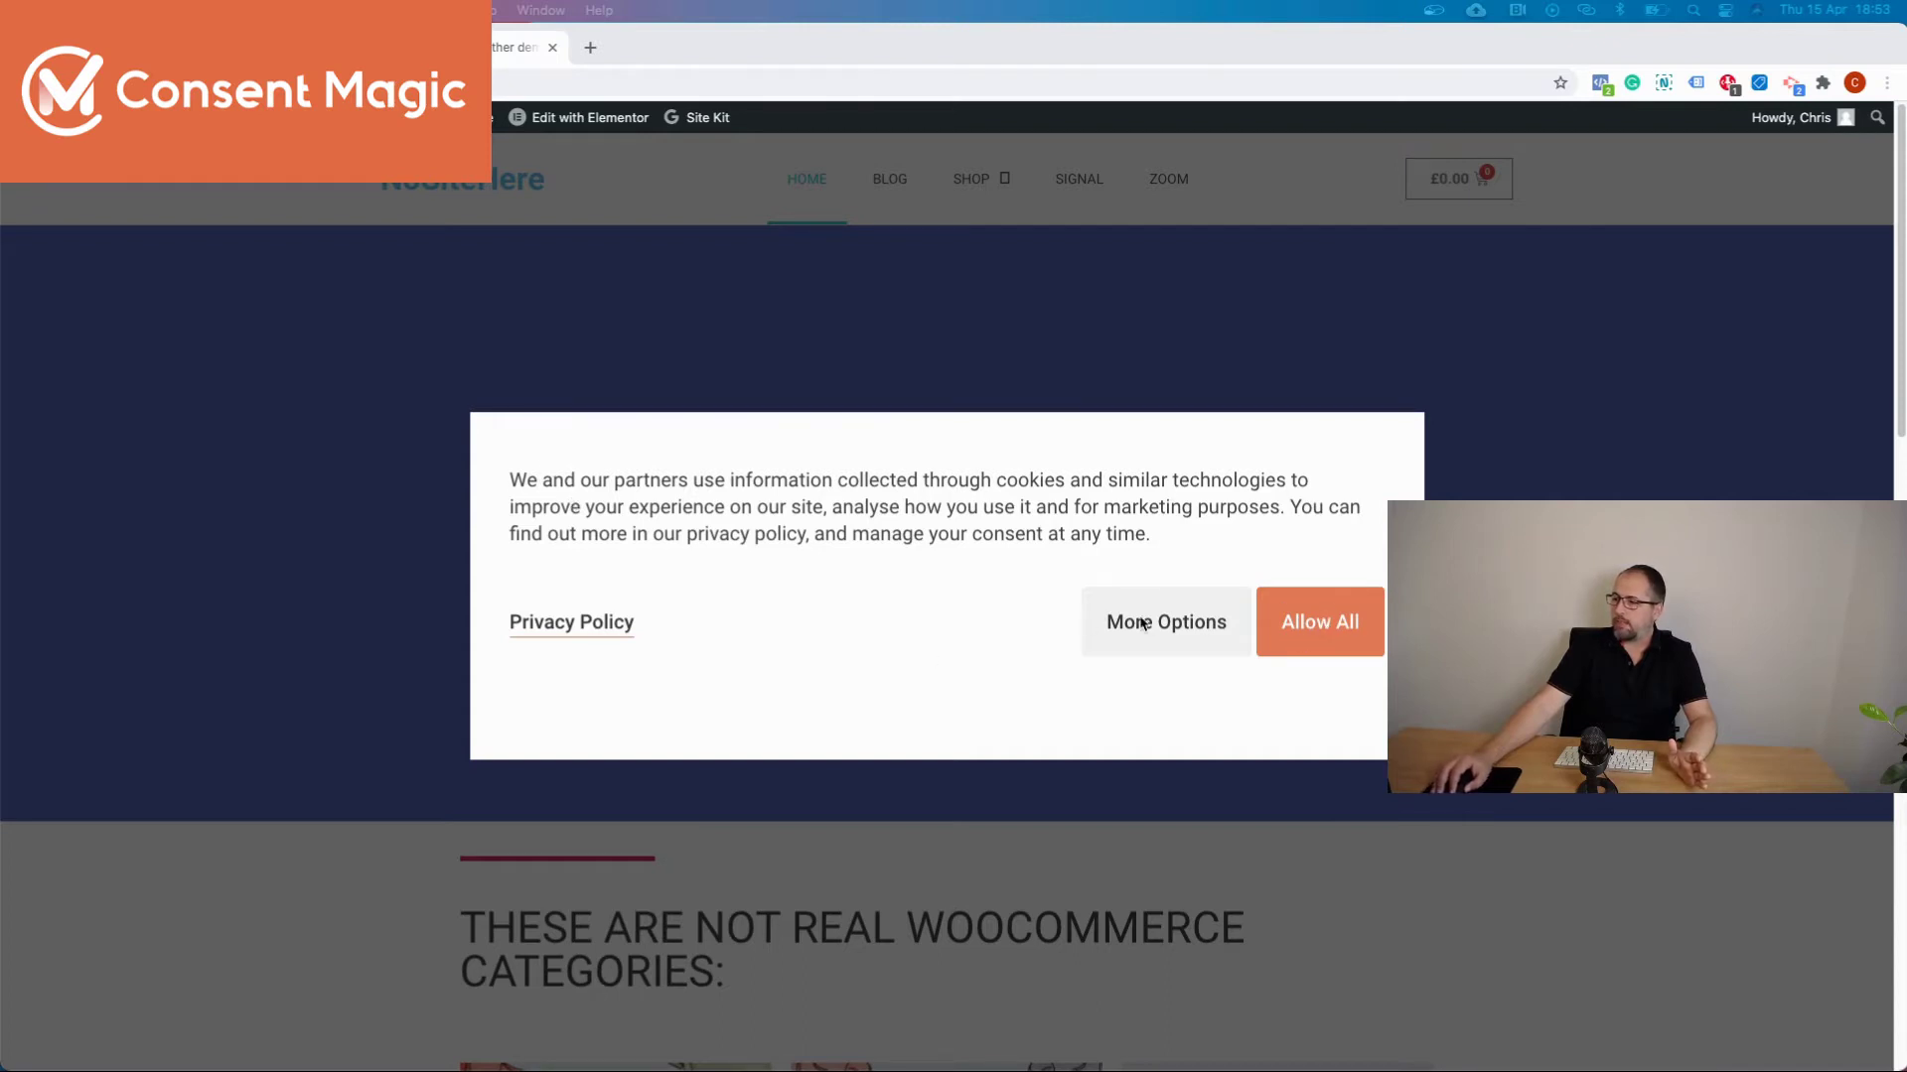
# Step: Accept all cookies on the consent popup so the ConsentMagic dashboard shows
pyautogui.click(1333, 619)
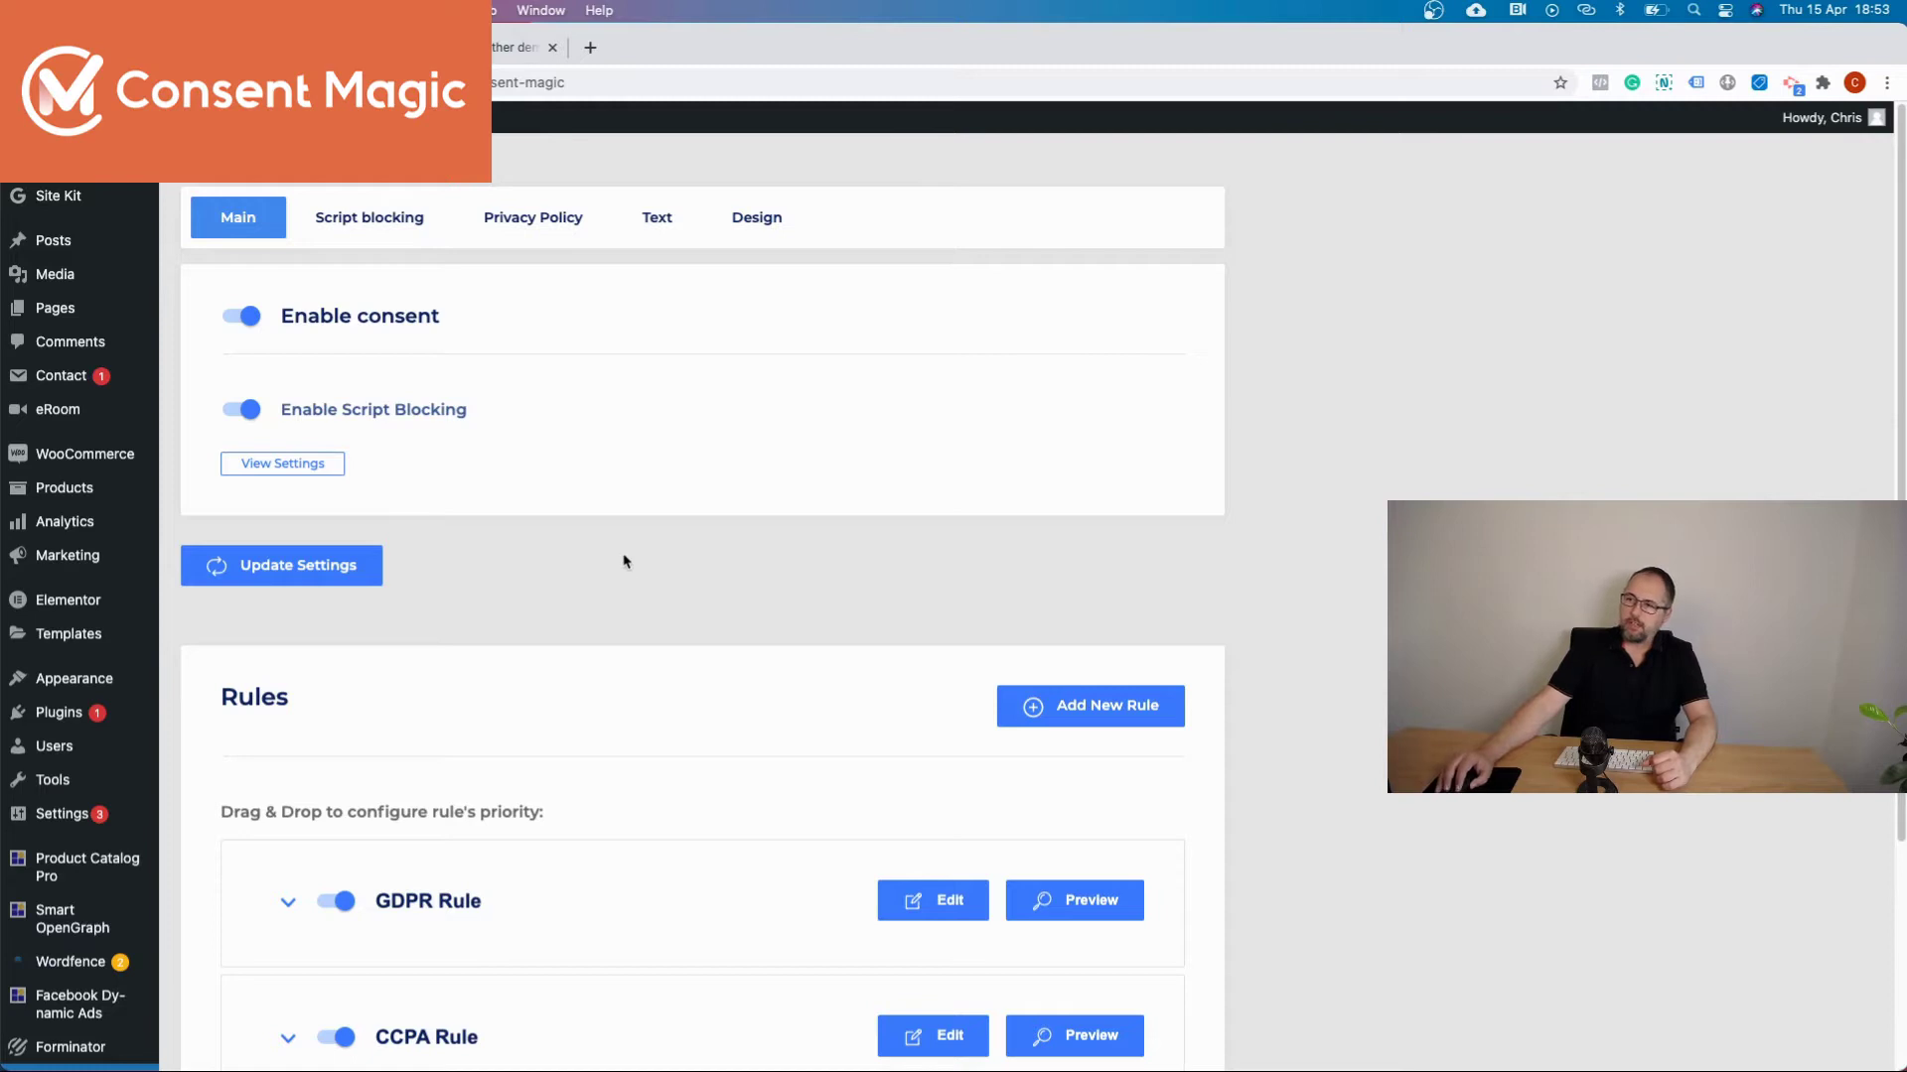
# Step: Open the Text settings and review the Small bar or popup and Button's text defaults
pyautogui.click(656, 227)
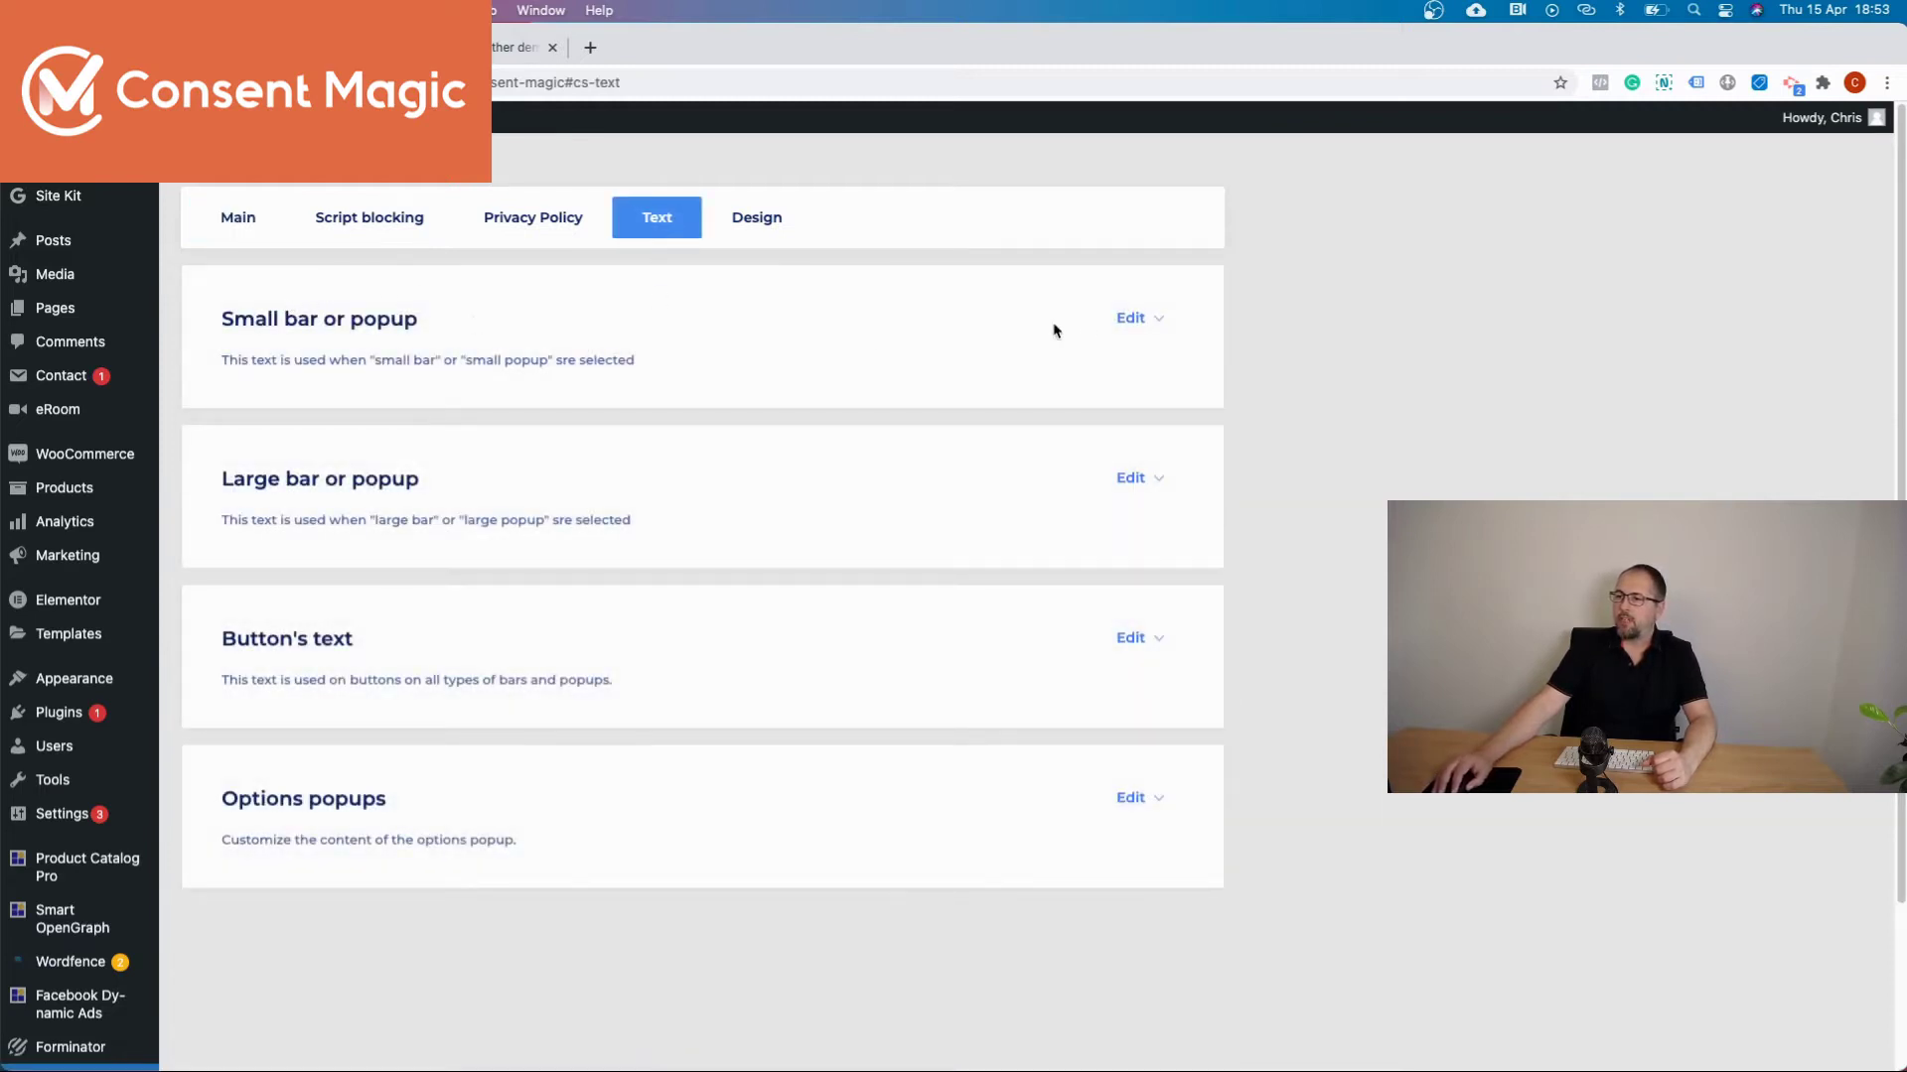
pyautogui.click(1155, 328)
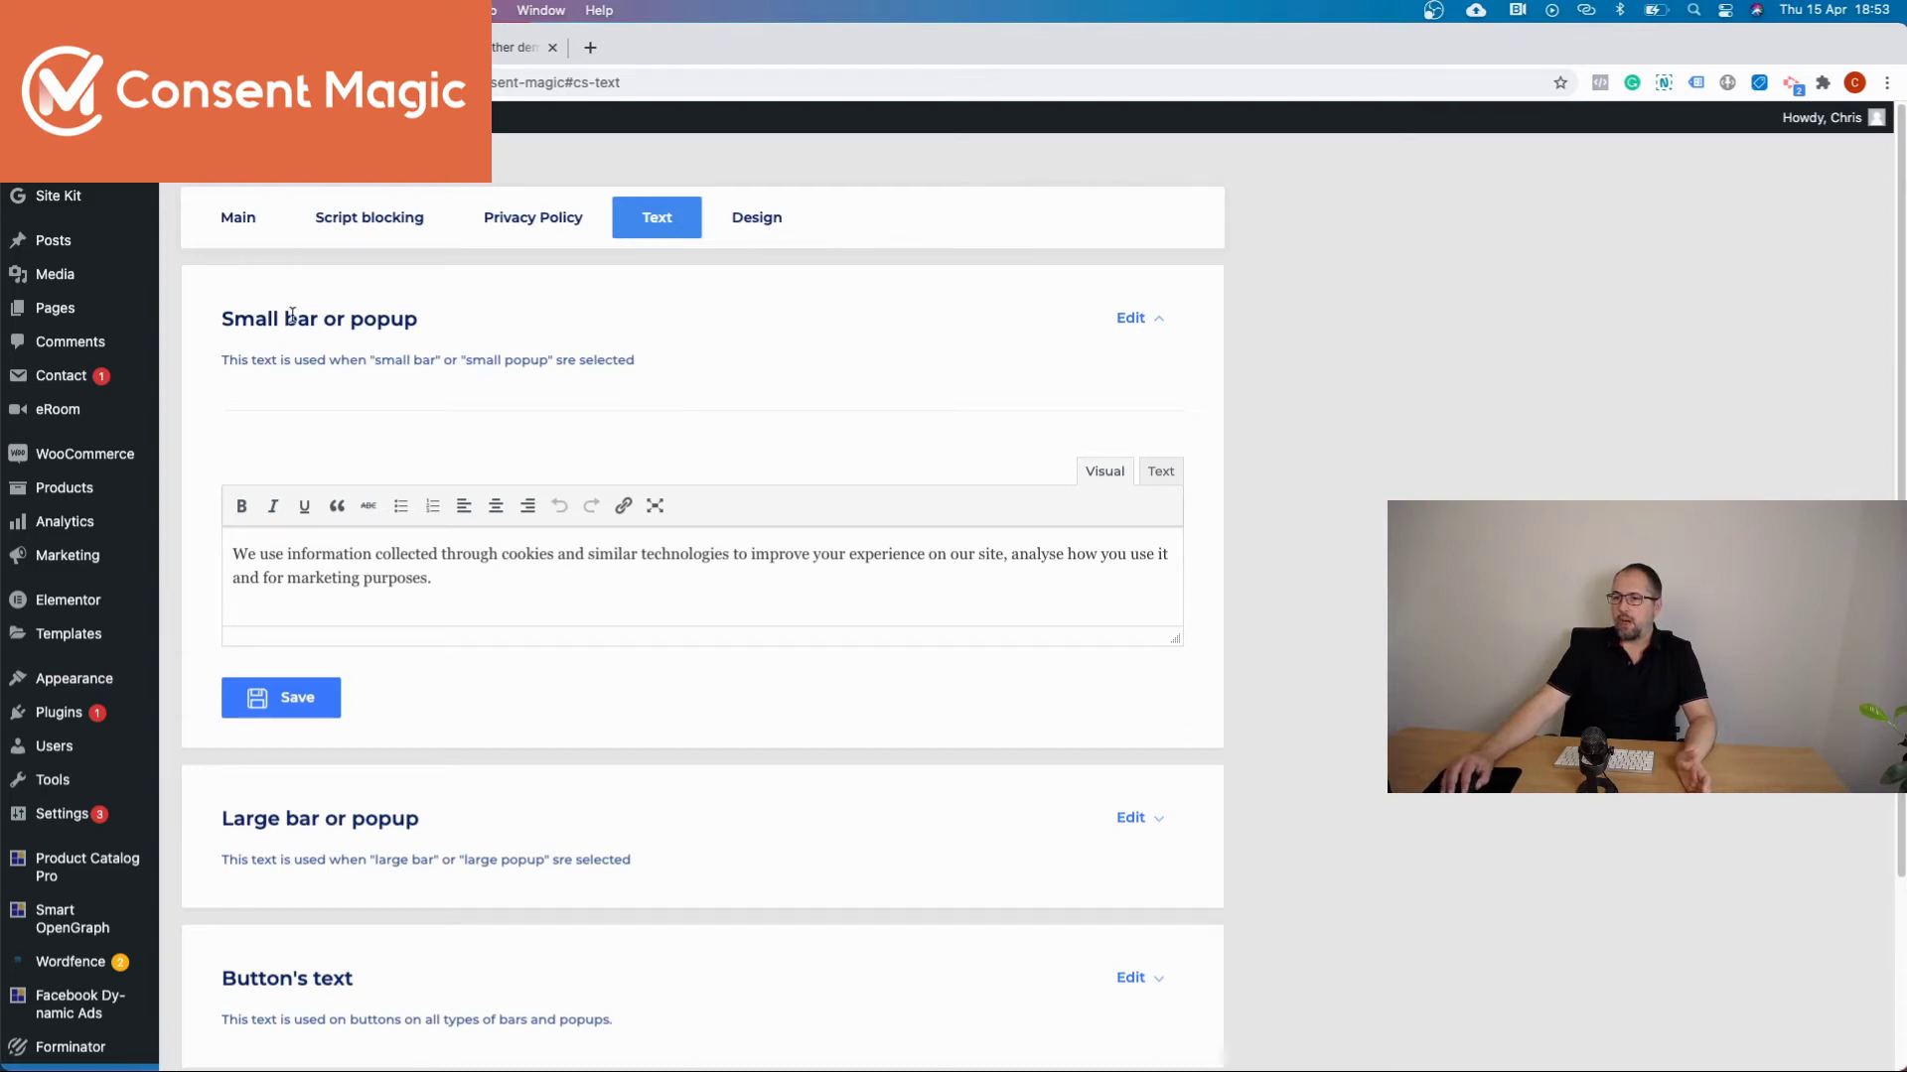
pyautogui.click(1161, 326)
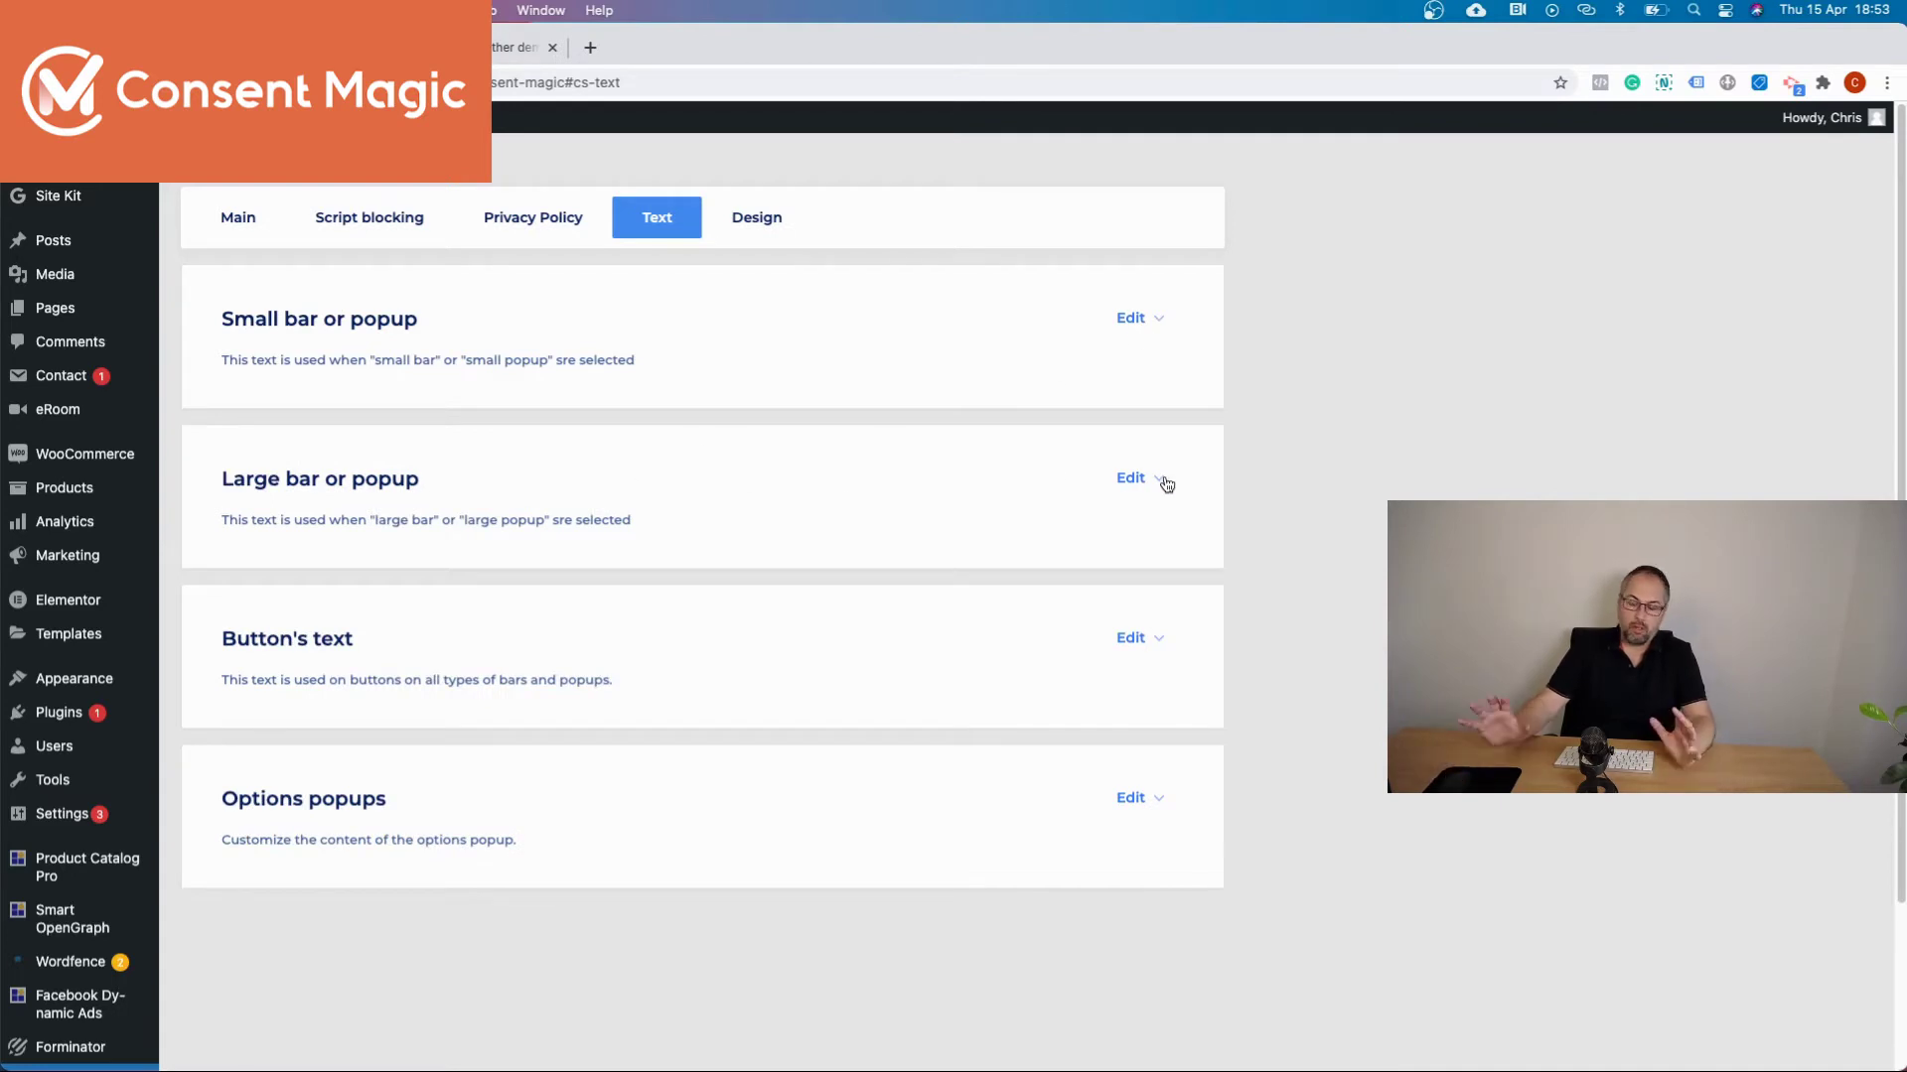
pyautogui.click(1157, 647)
pyautogui.scroll(-5, 928, 636)
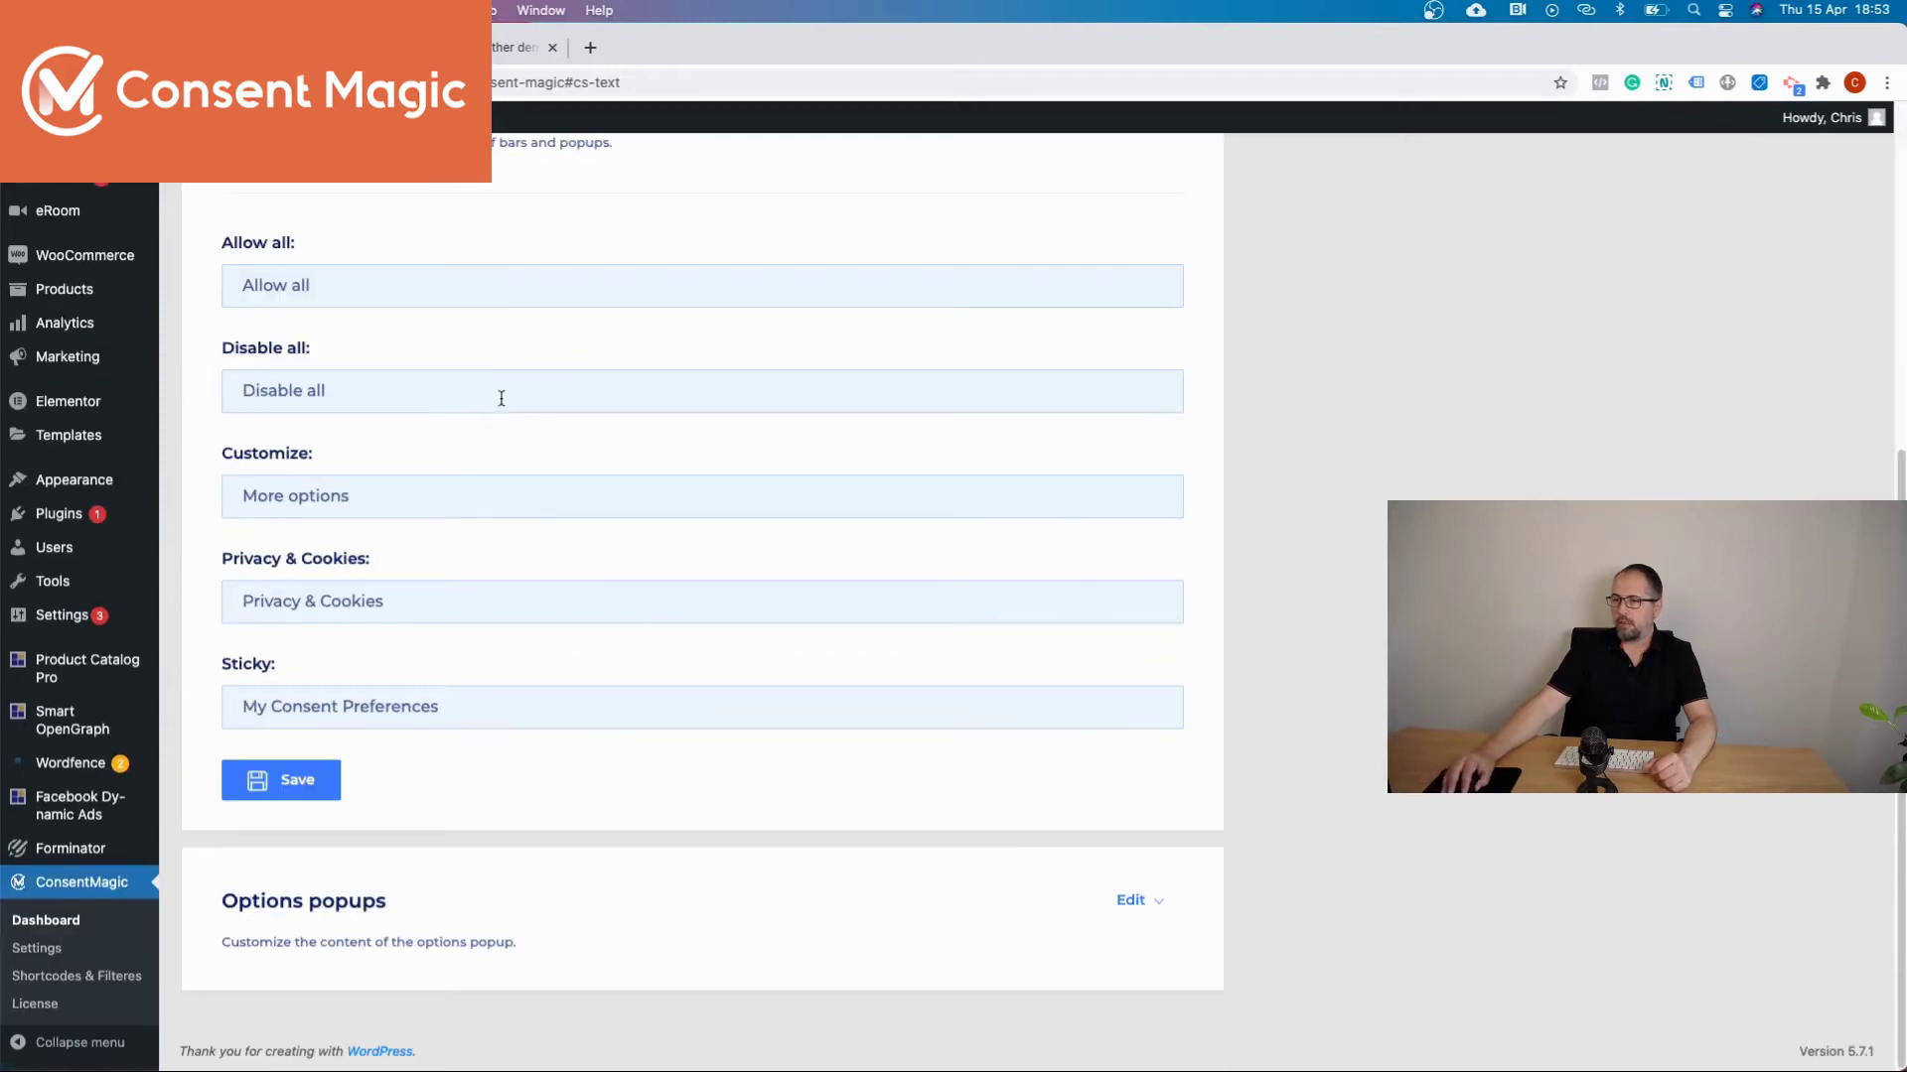
pyautogui.scroll(3, 1097, 362)
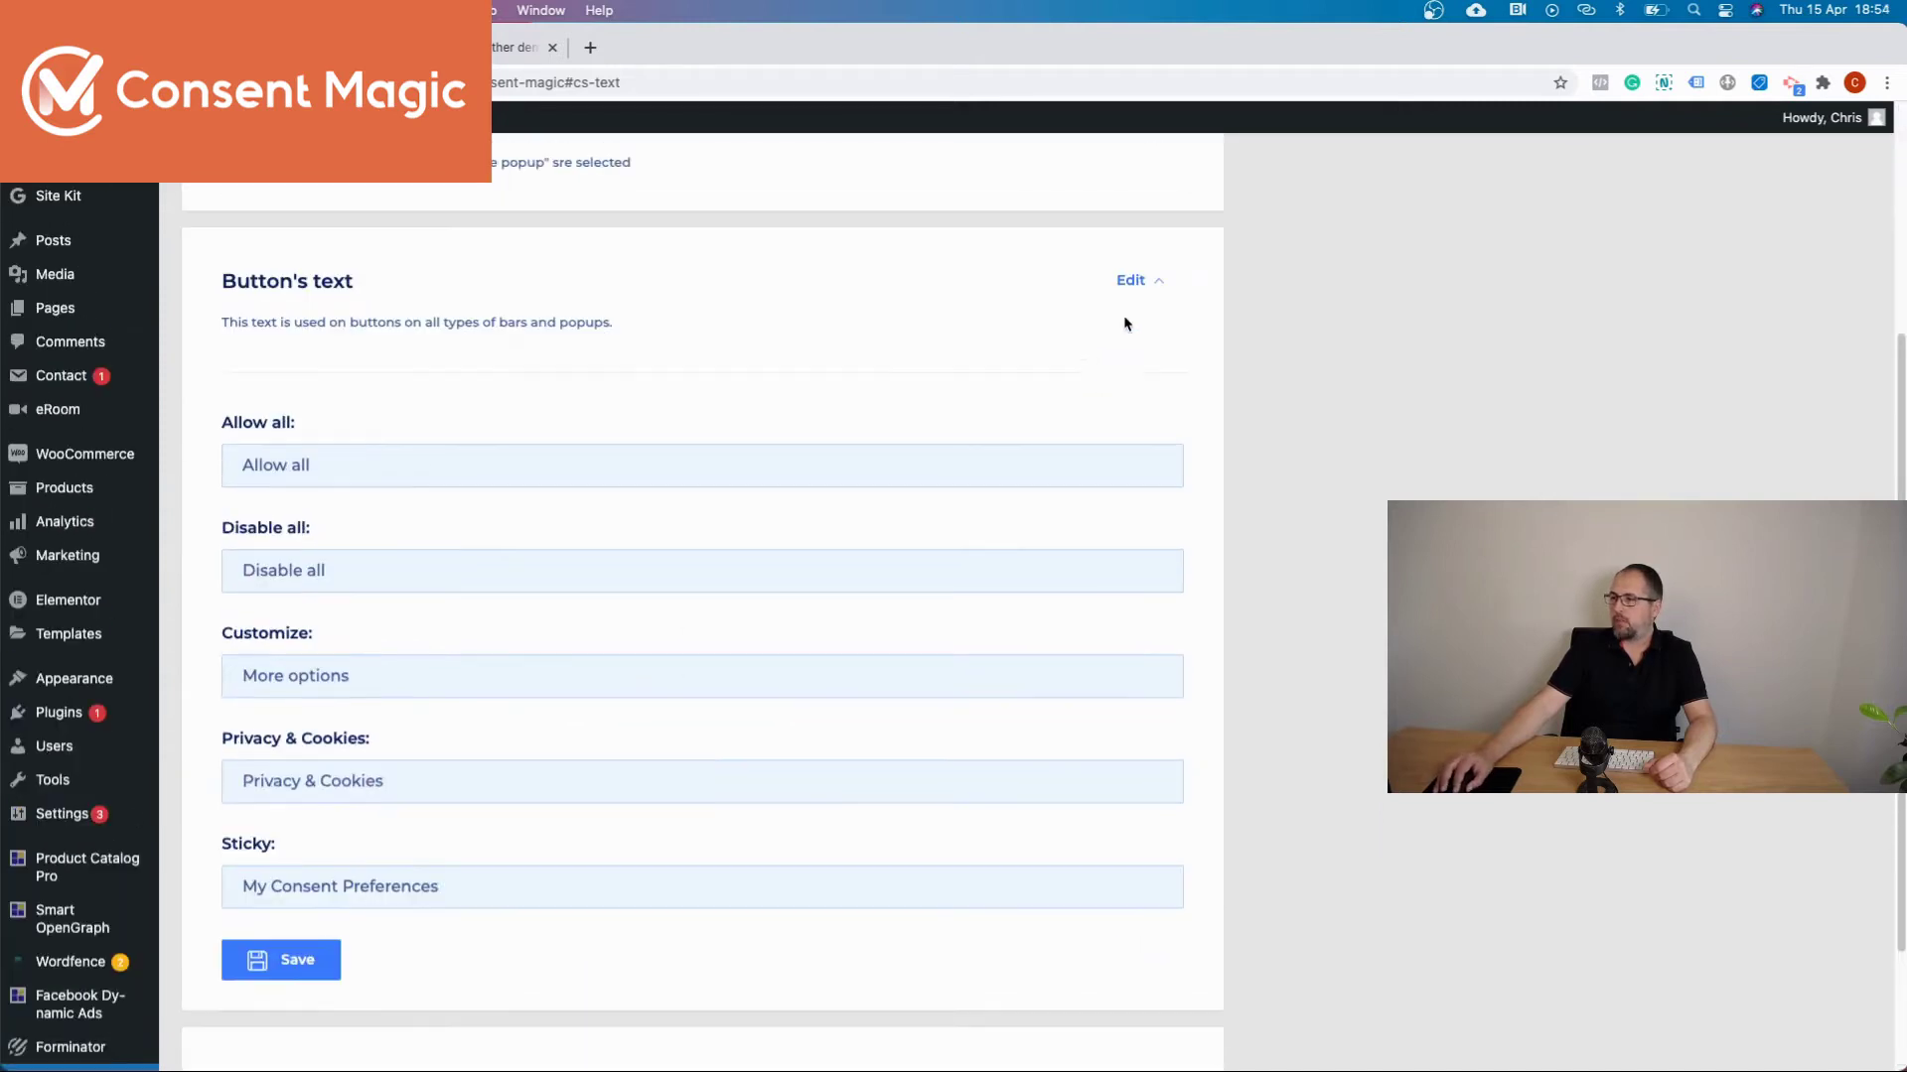
pyautogui.click(1149, 287)
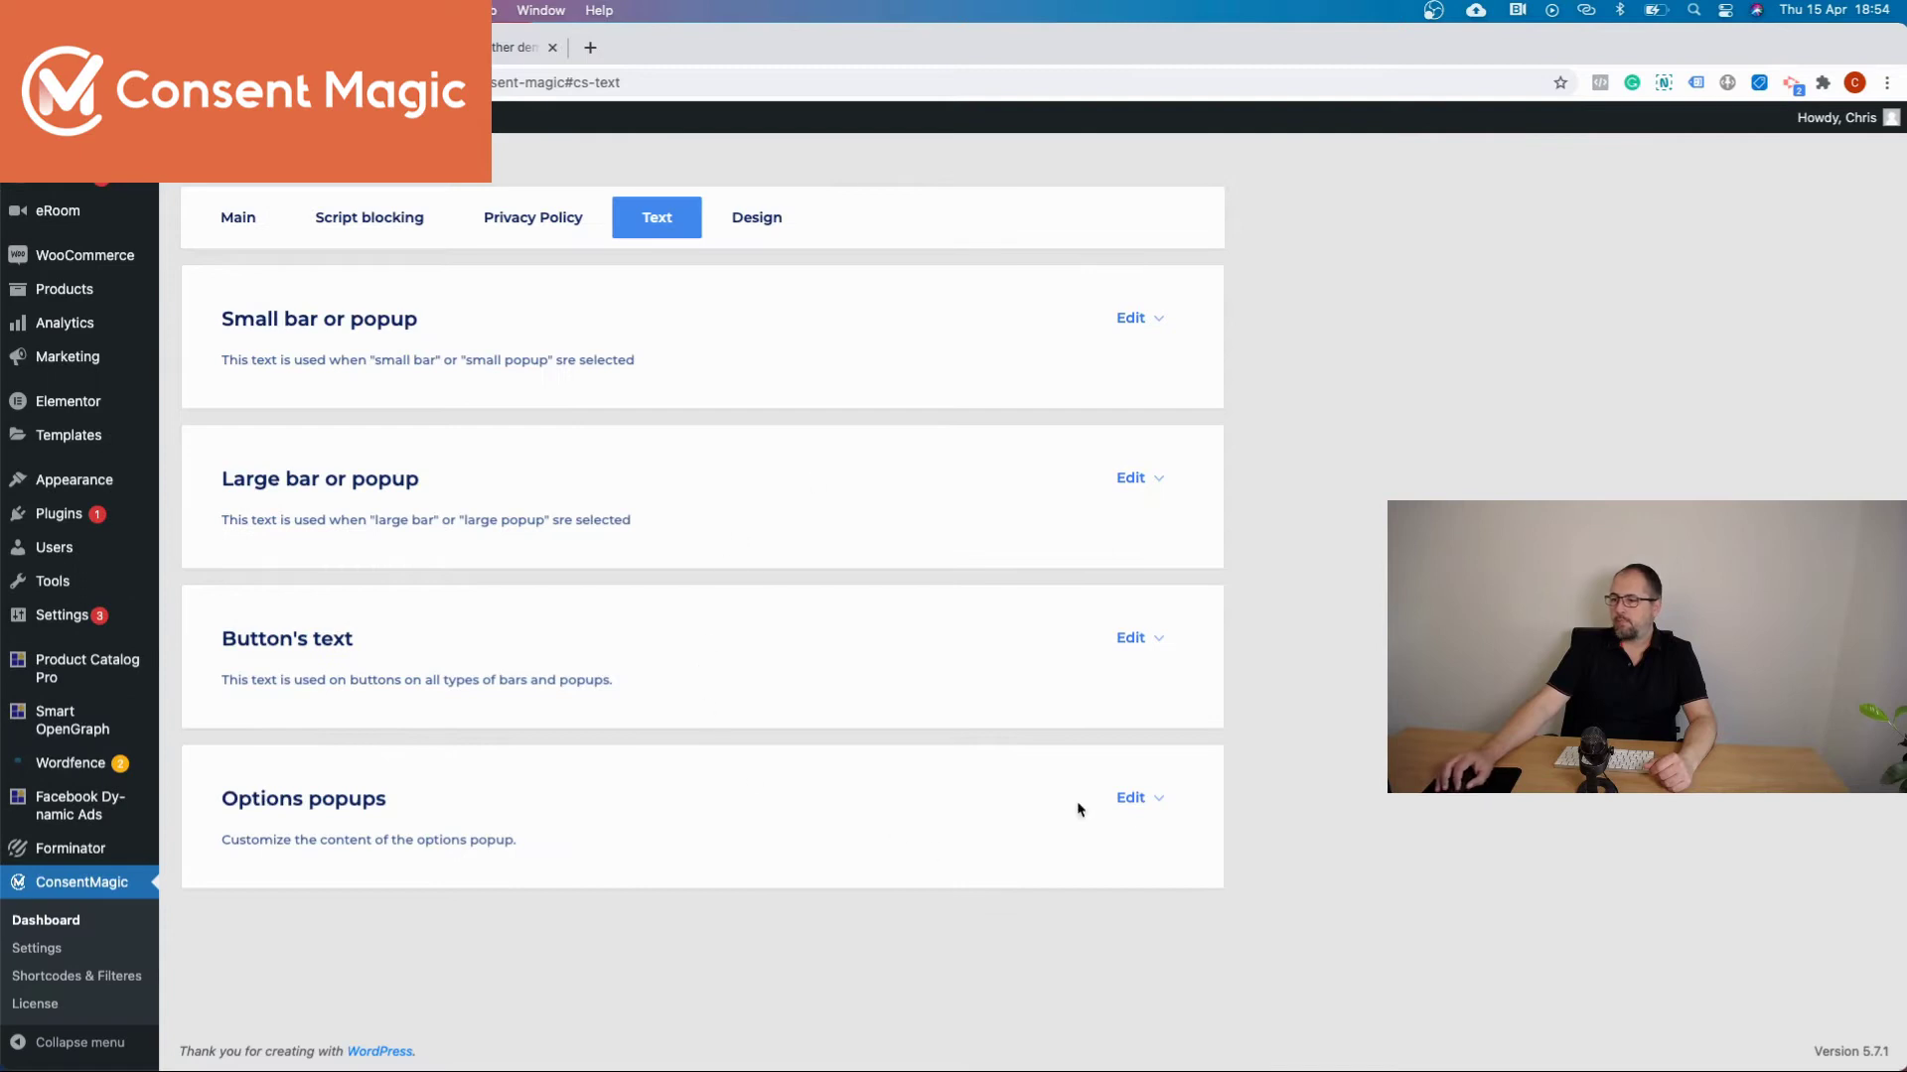
# Step: Review the Options popups default texts, then collapse that section
pyautogui.click(1140, 797)
pyautogui.scroll(-6, 778, 771)
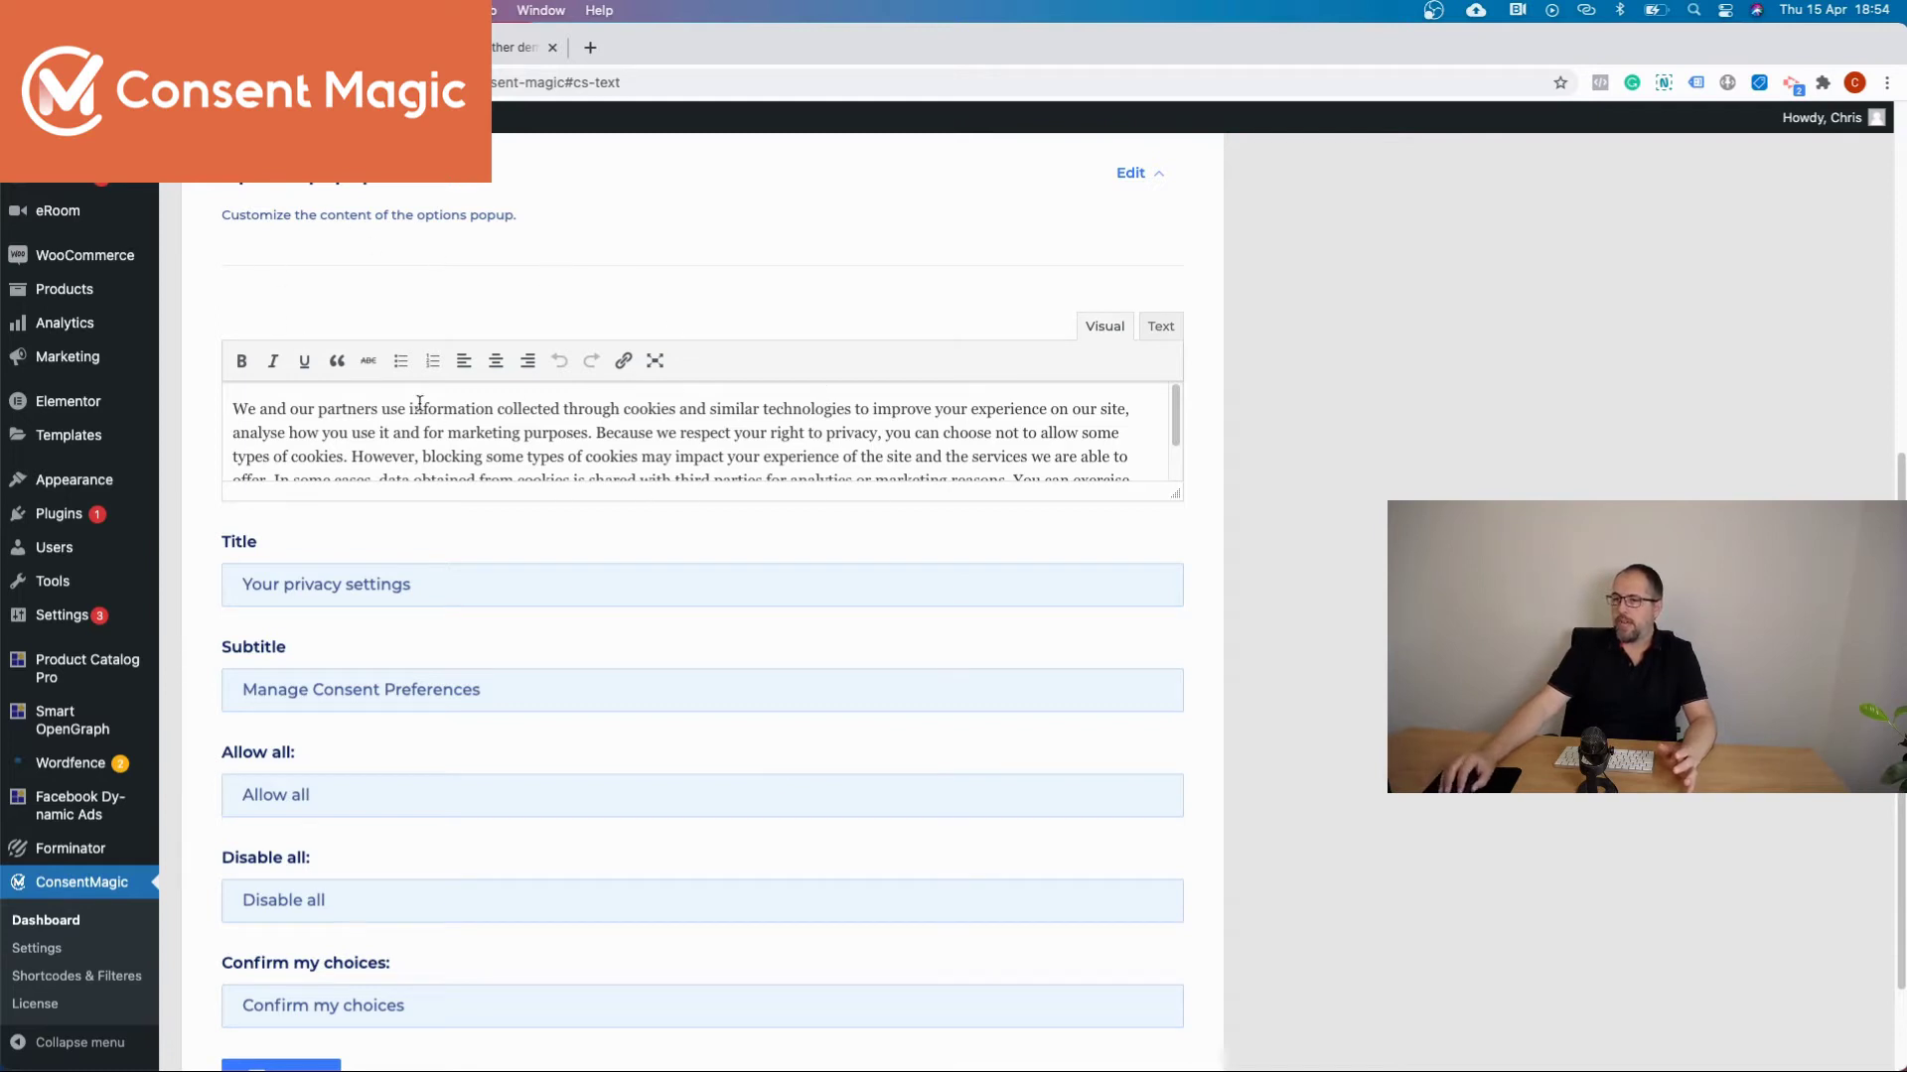
pyautogui.scroll(-2, 861, 542)
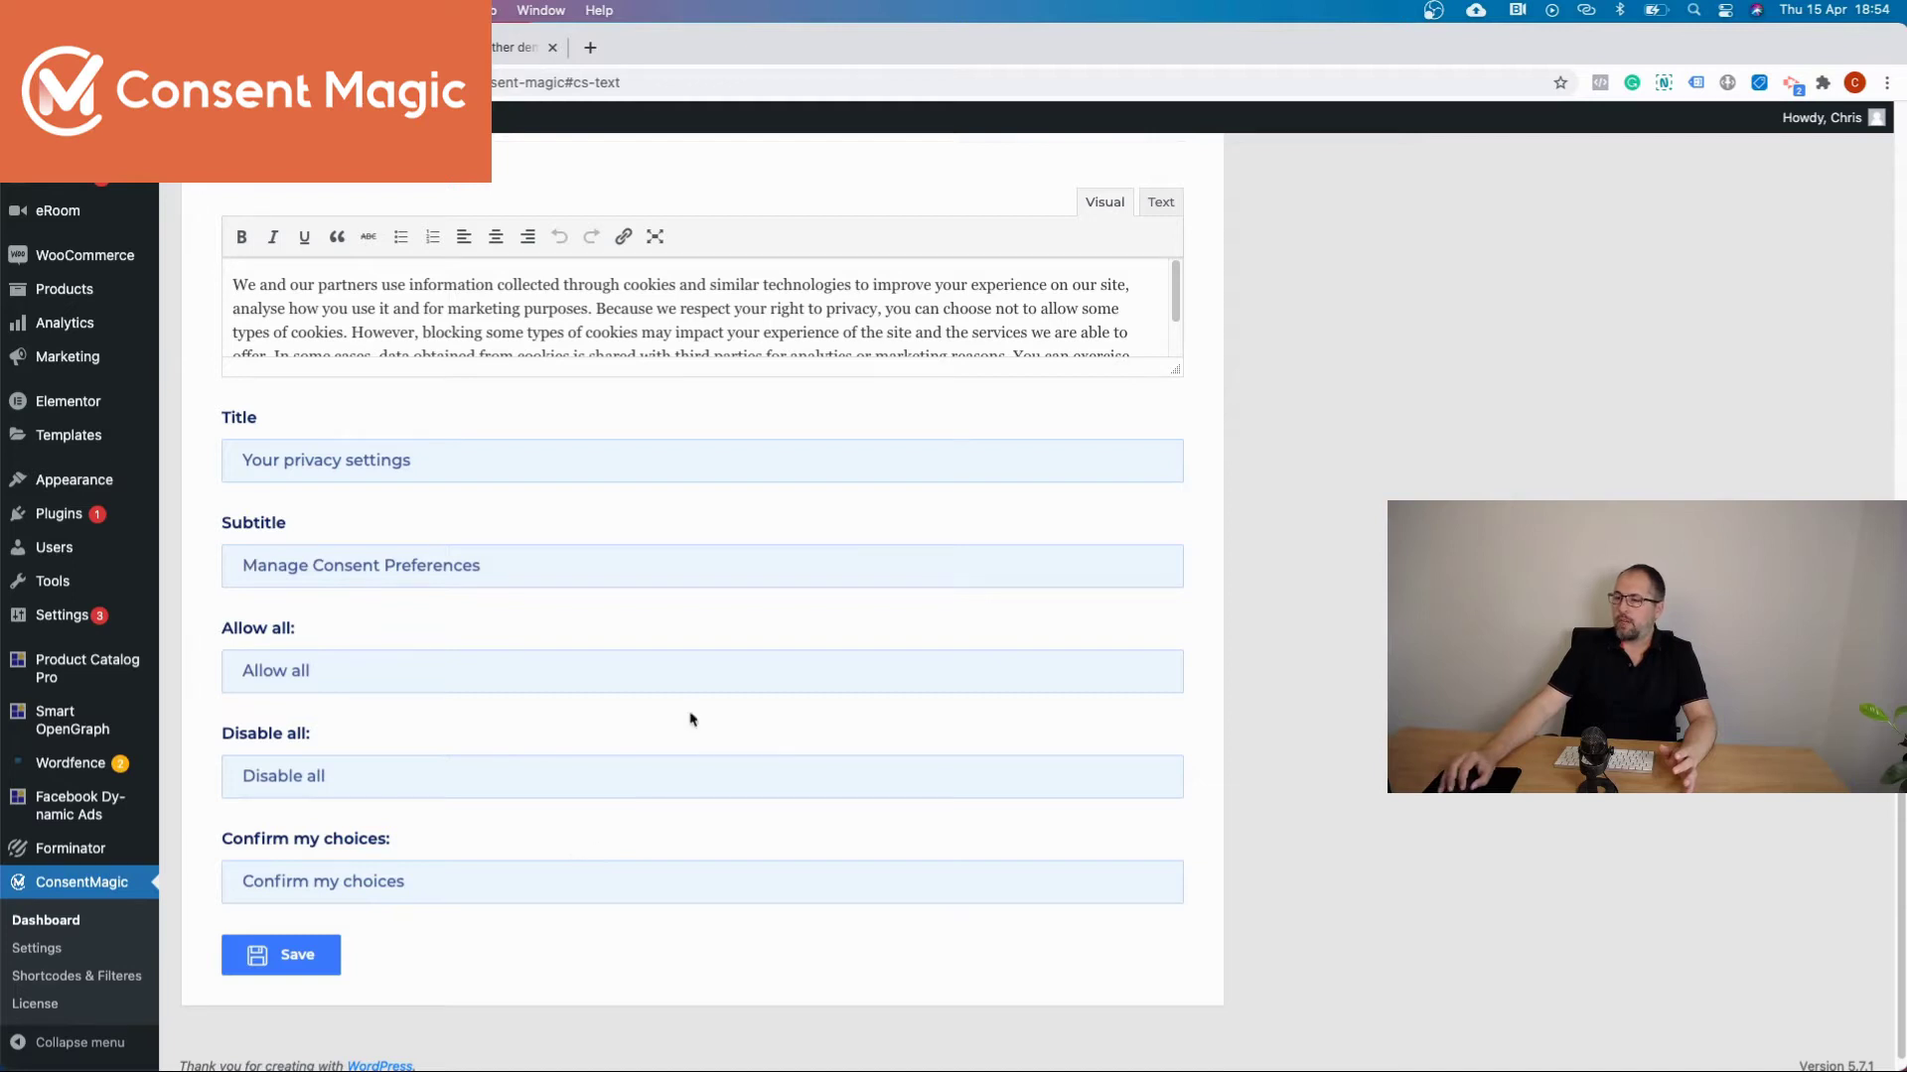
pyautogui.scroll(10, 741, 573)
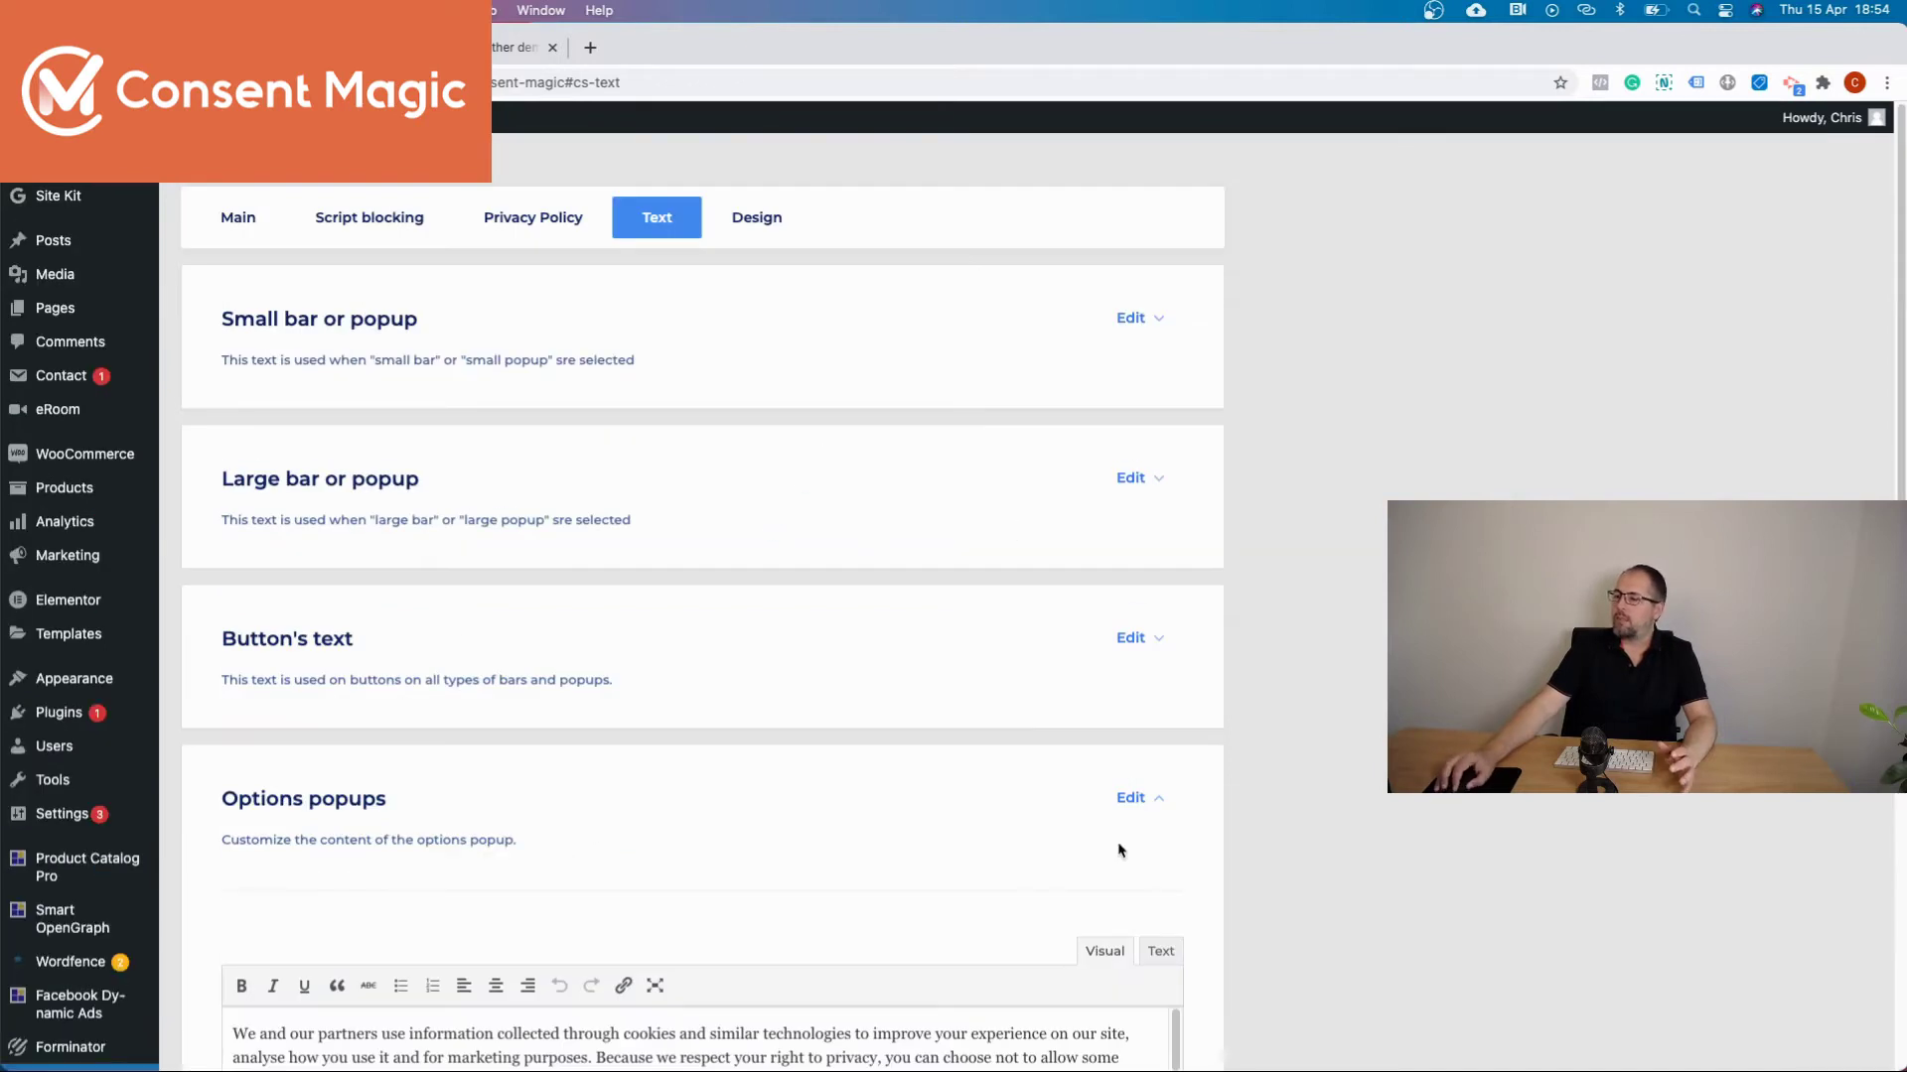
pyautogui.click(1158, 801)
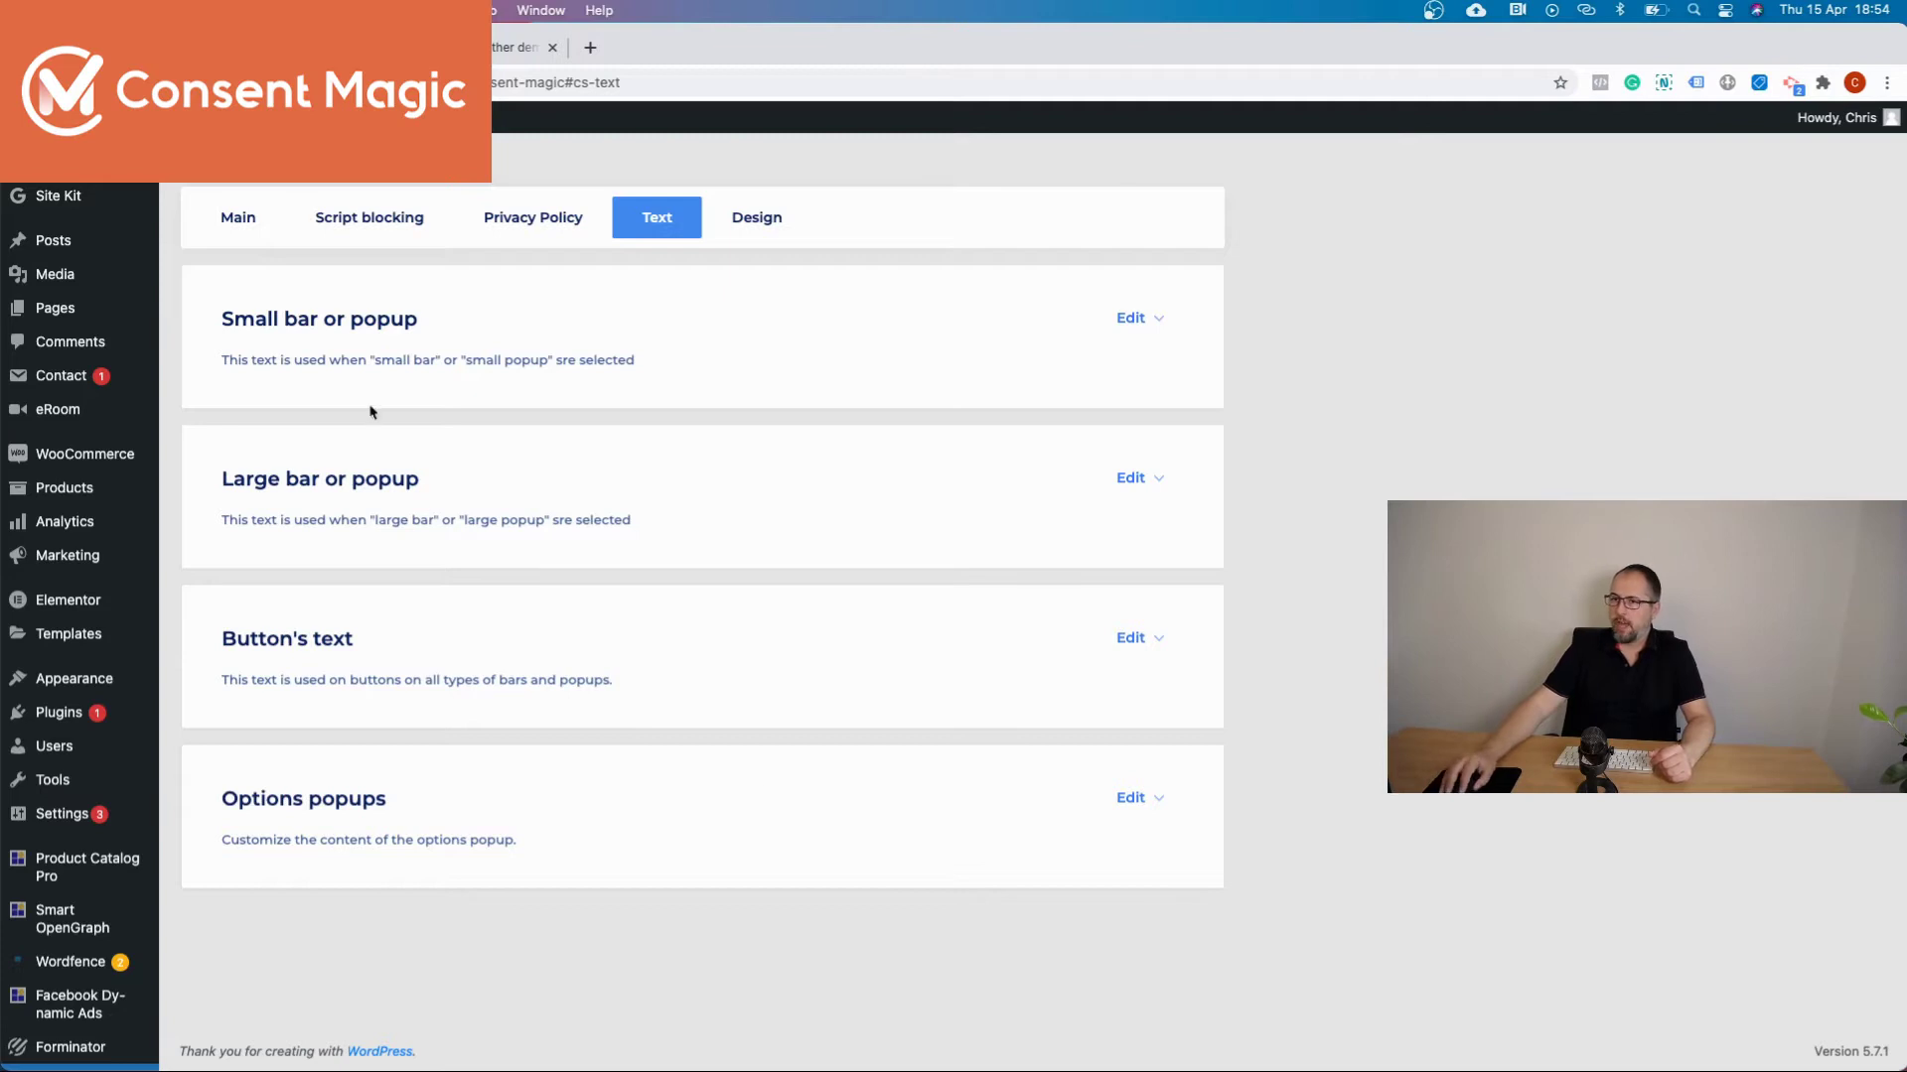
# Step: Return to the Main settings and switch on Custom text for the GDPR Rule
pyautogui.click(238, 218)
pyautogui.scroll(-2, 890, 504)
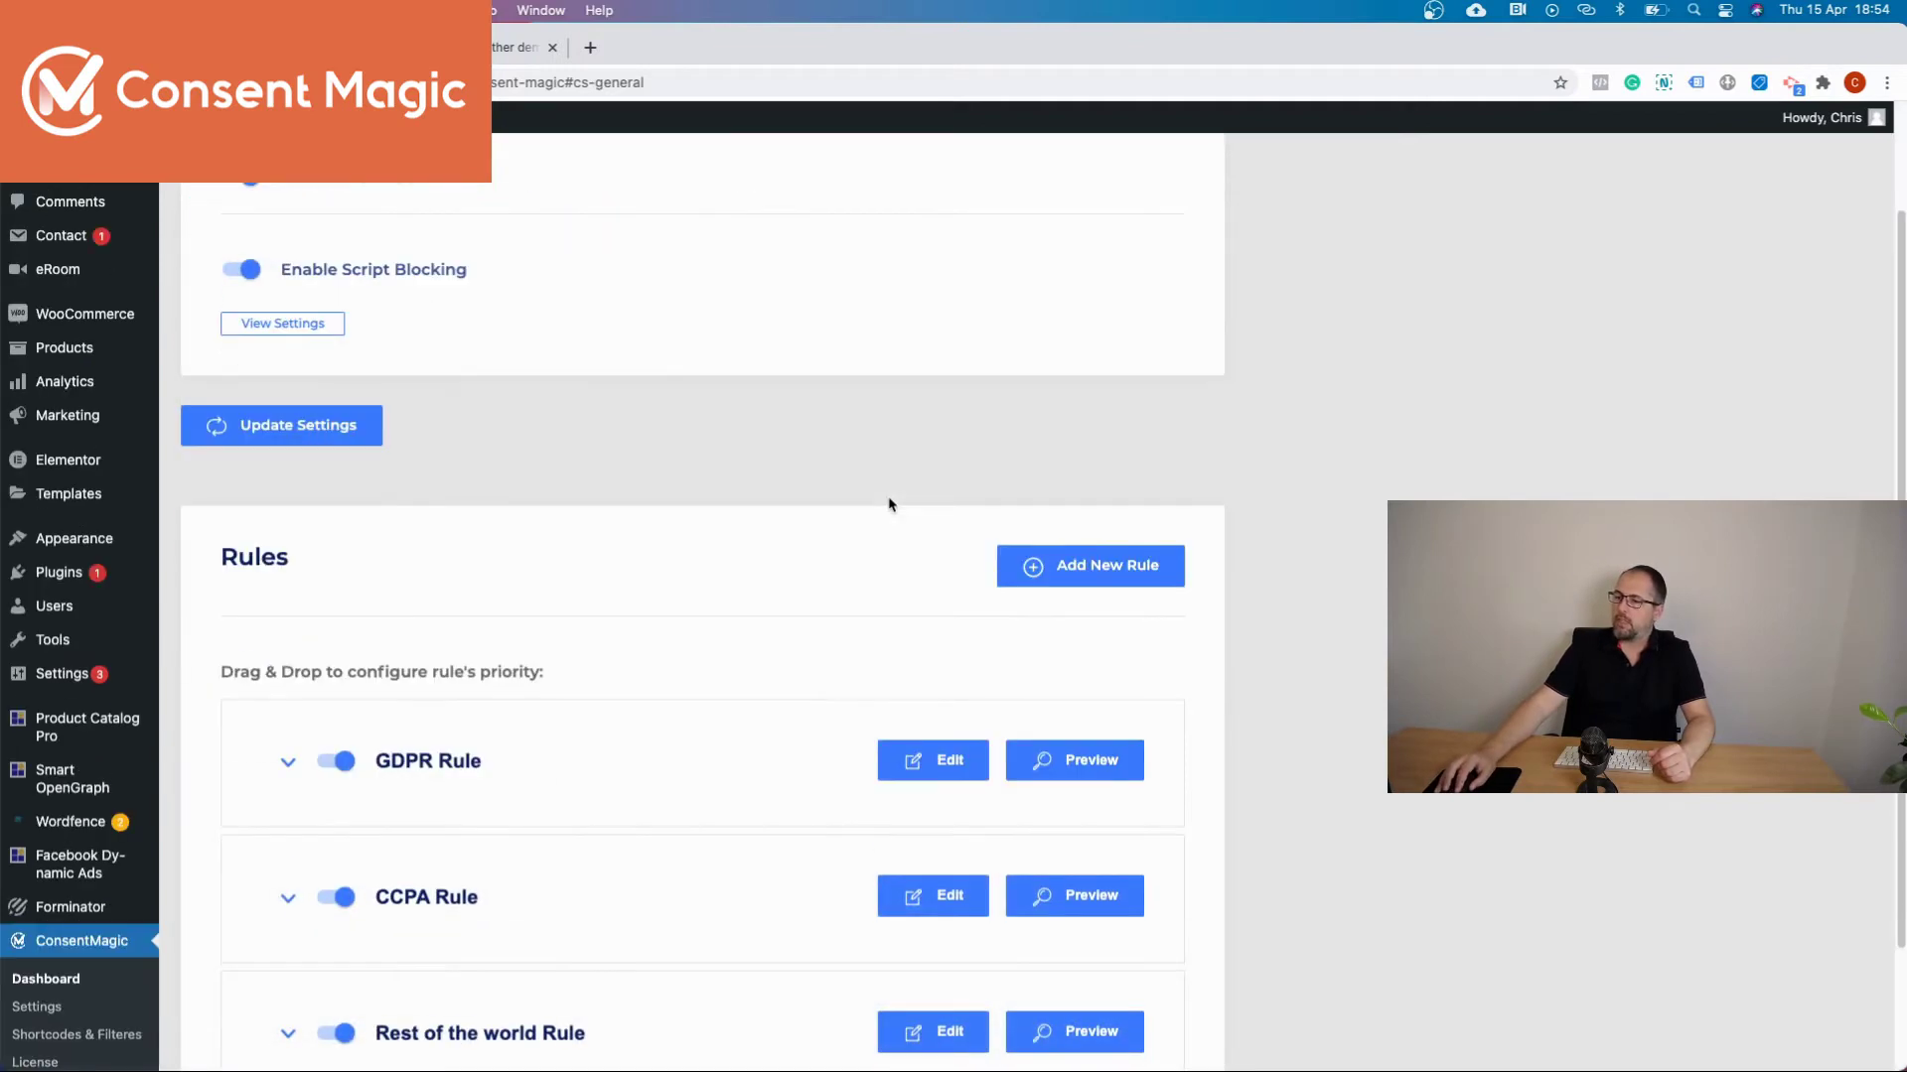
pyautogui.scroll(-3, 890, 505)
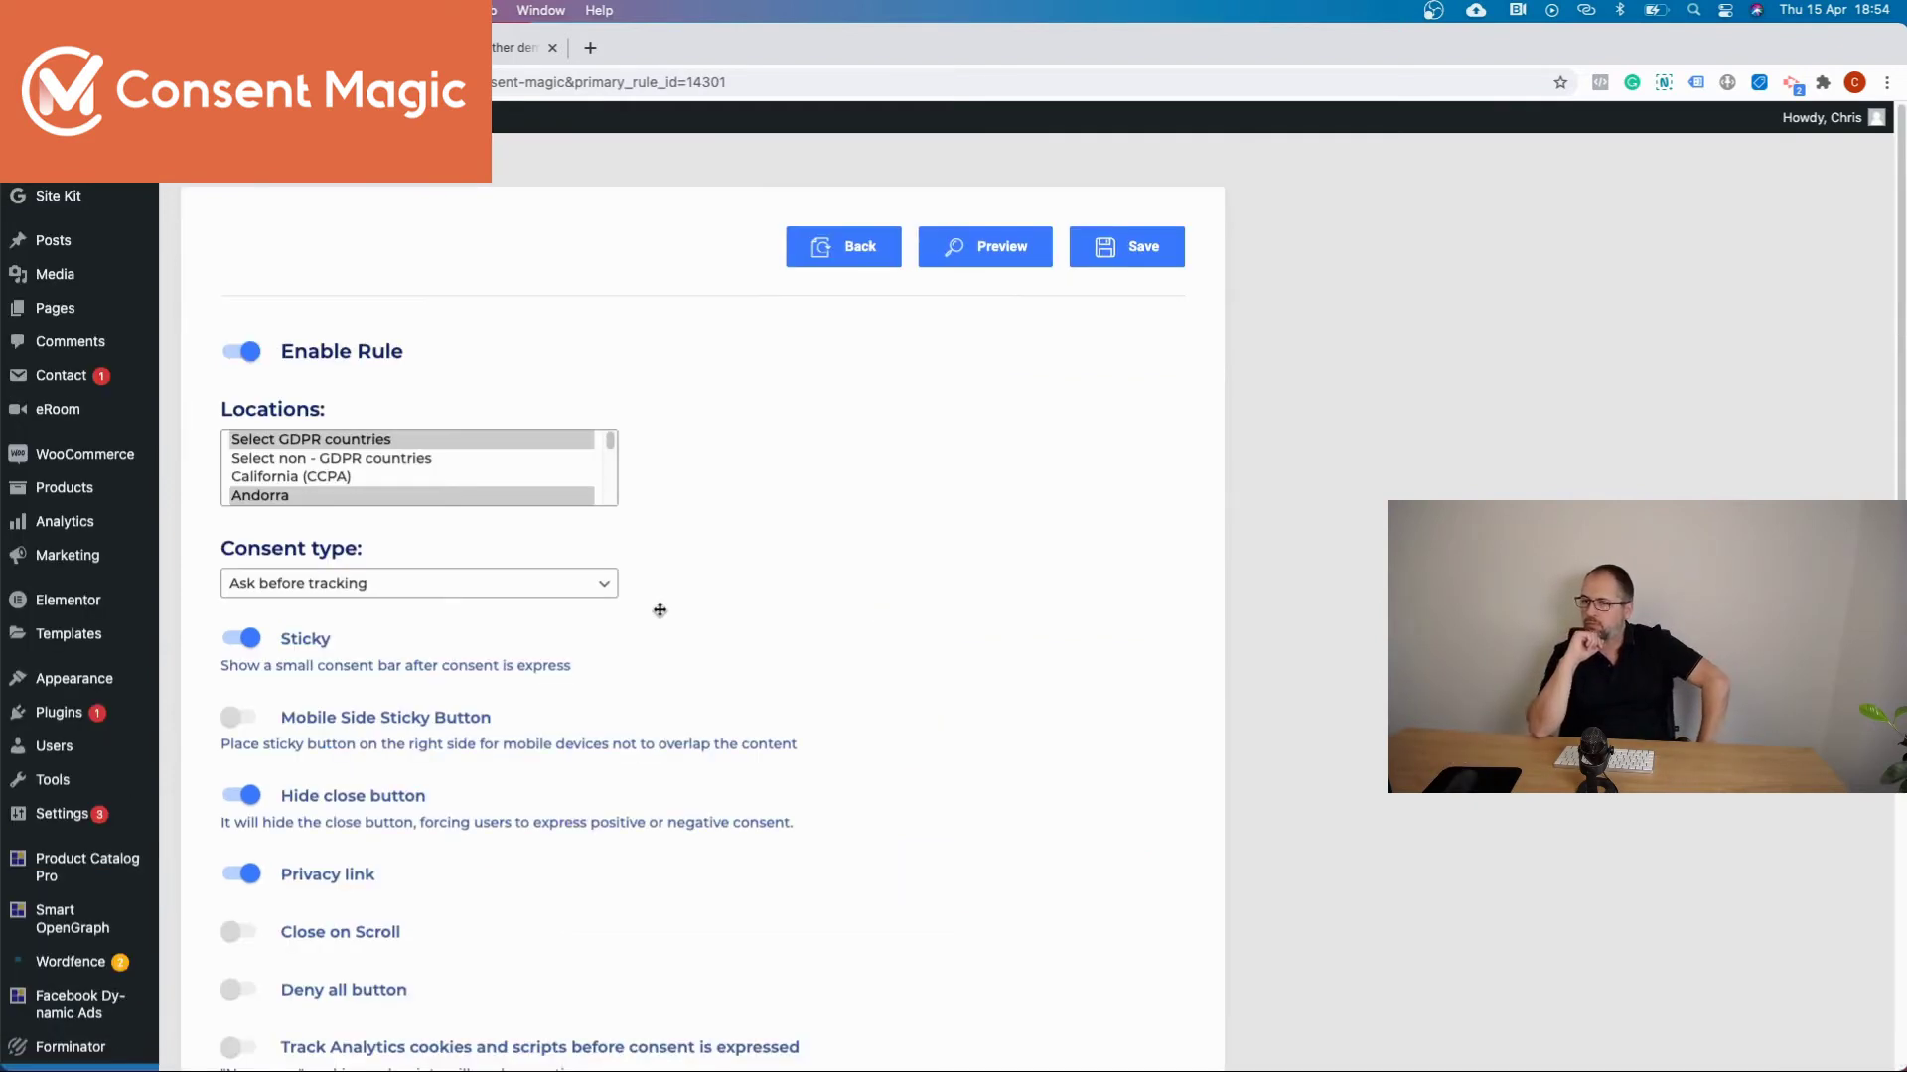
pyautogui.scroll(-10, 659, 609)
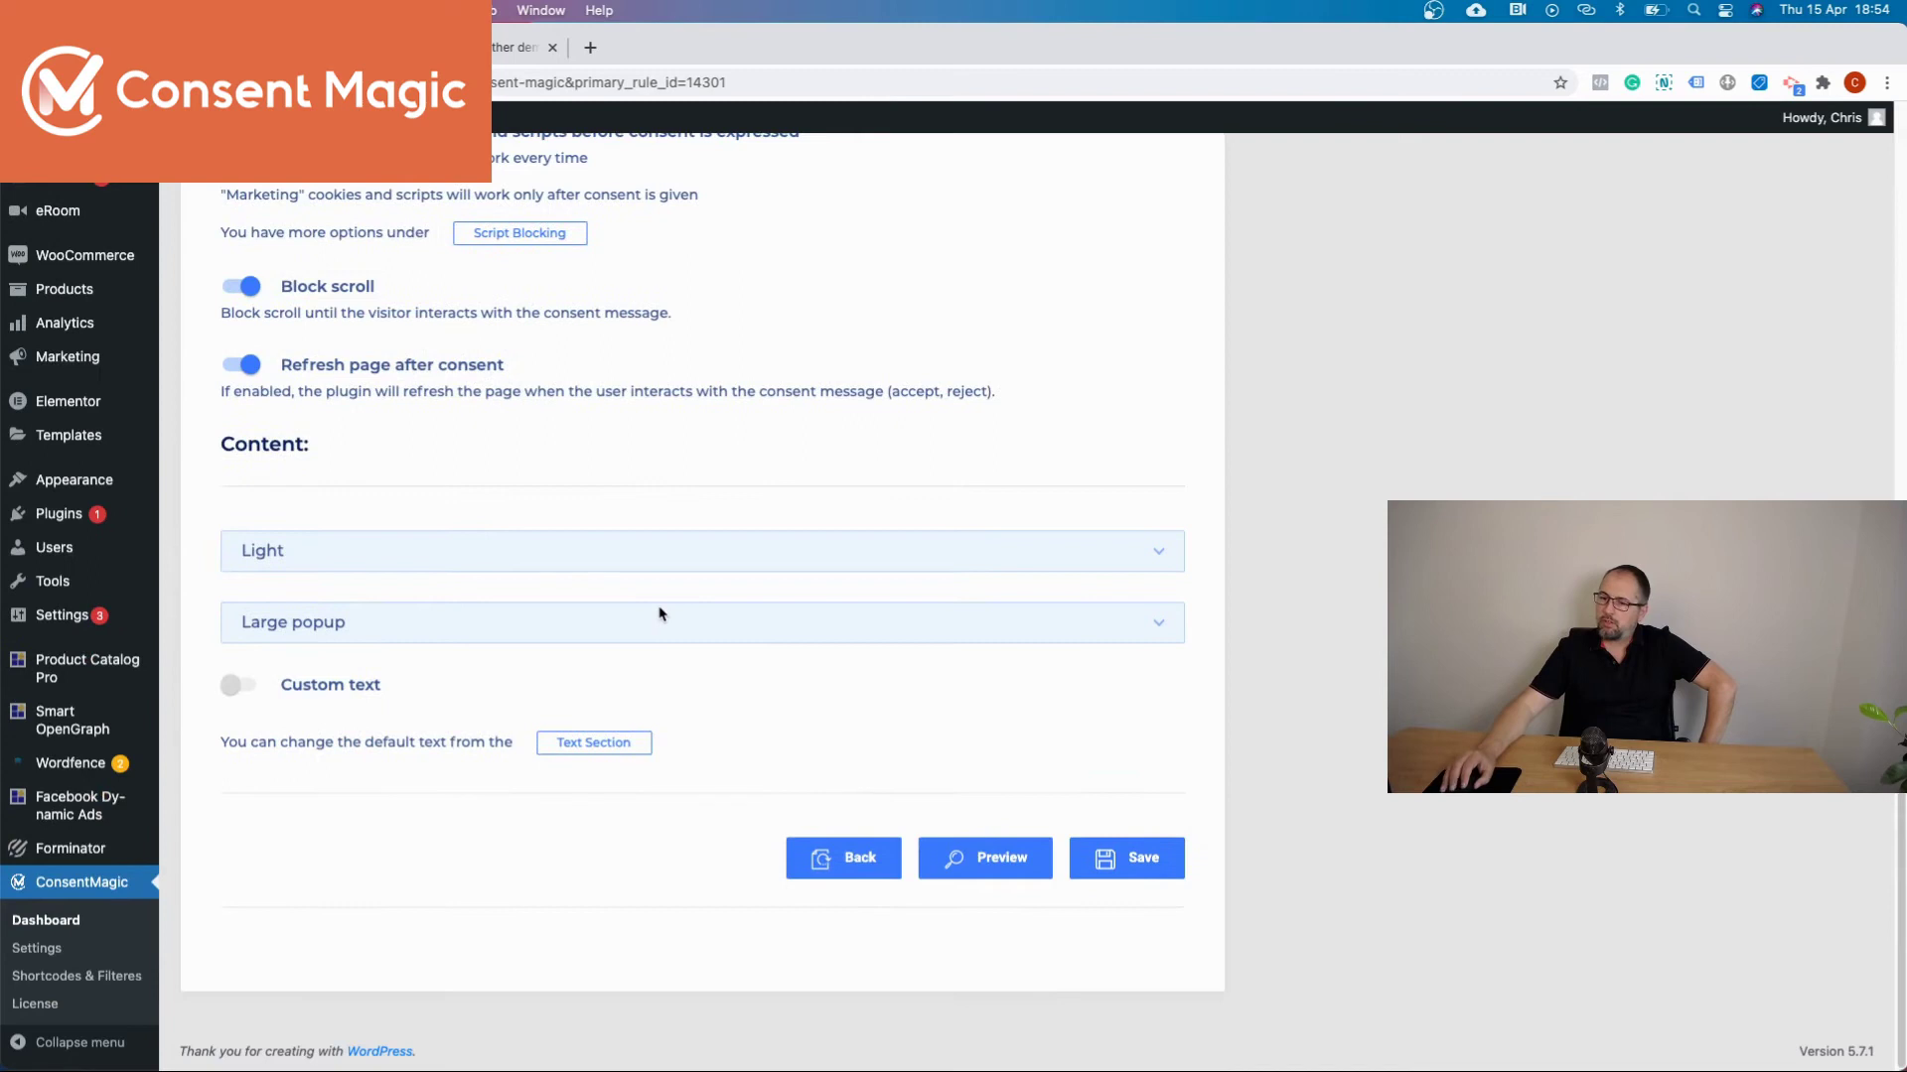
pyautogui.click(239, 686)
# Step: Inspect the GDPR Rule's Small bar, Large bar and Button's text sections
pyautogui.scroll(-4, 656, 695)
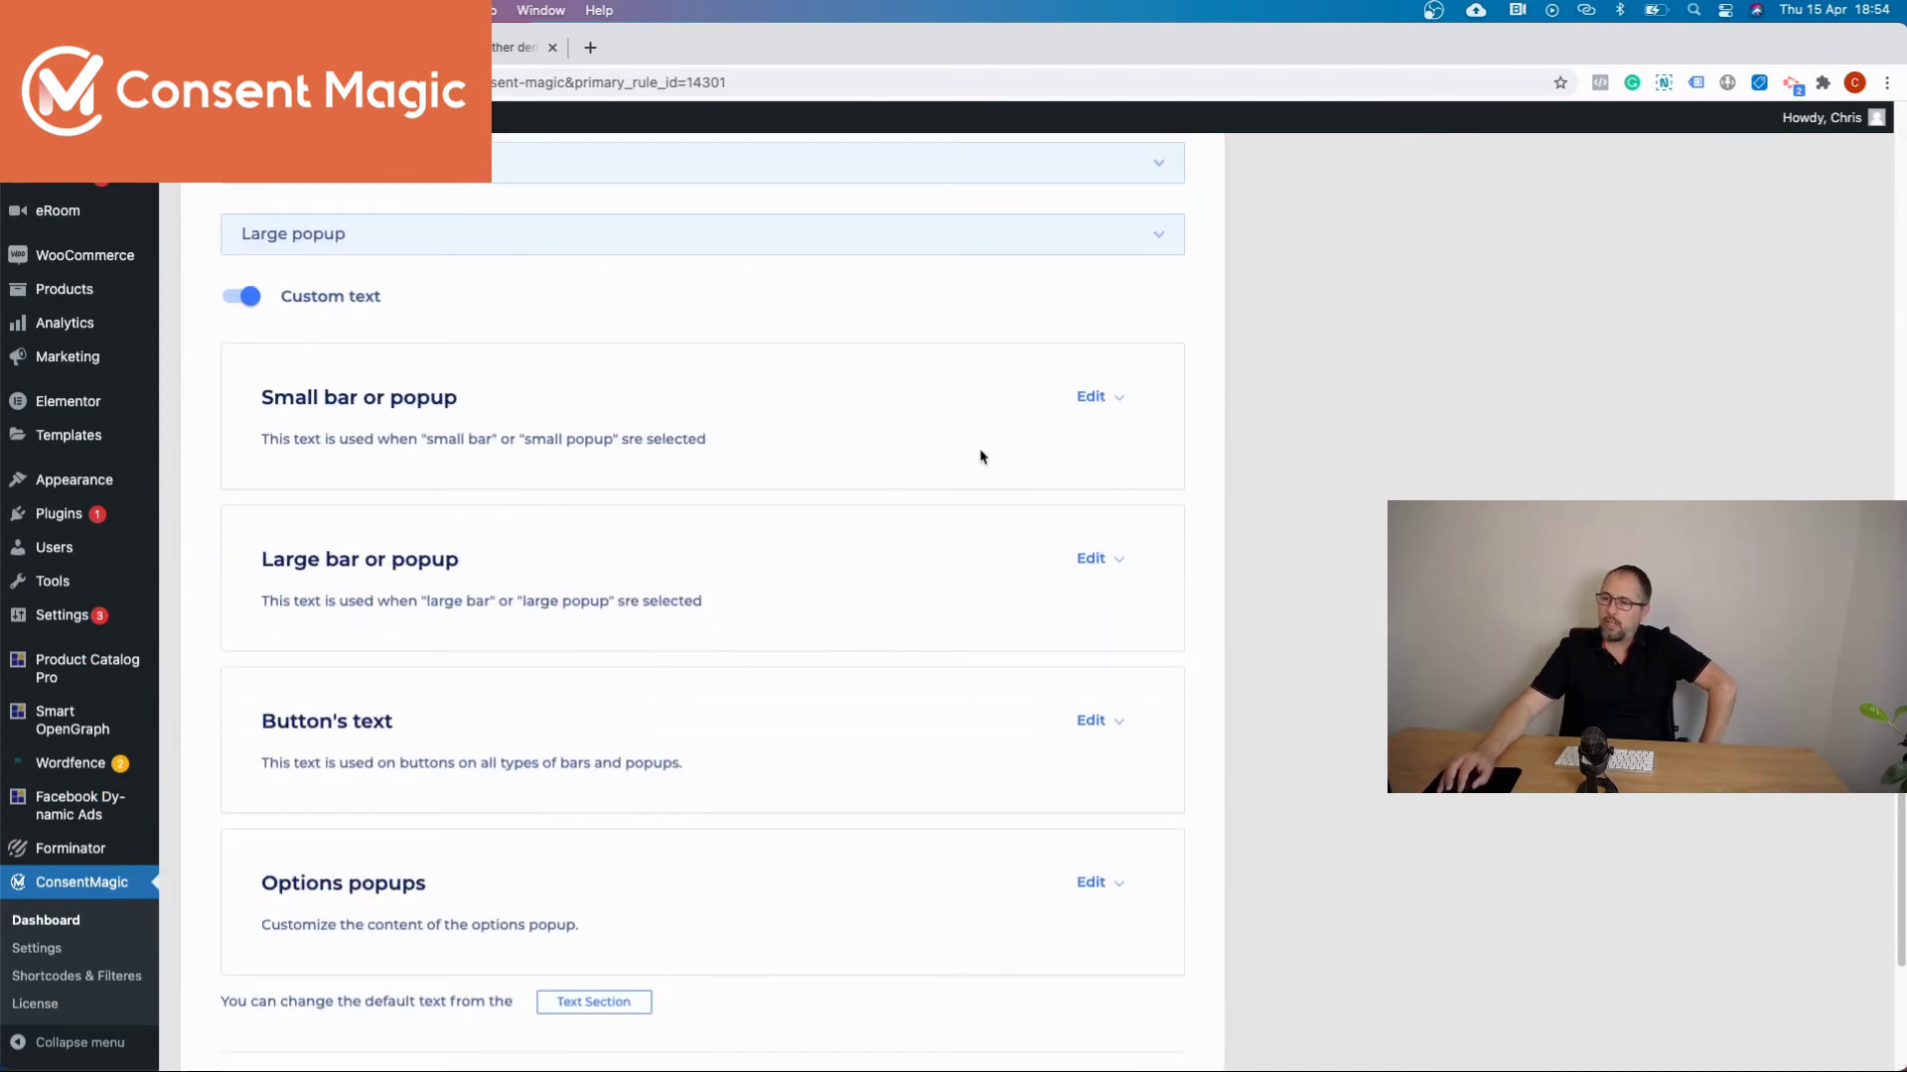
pyautogui.click(1119, 401)
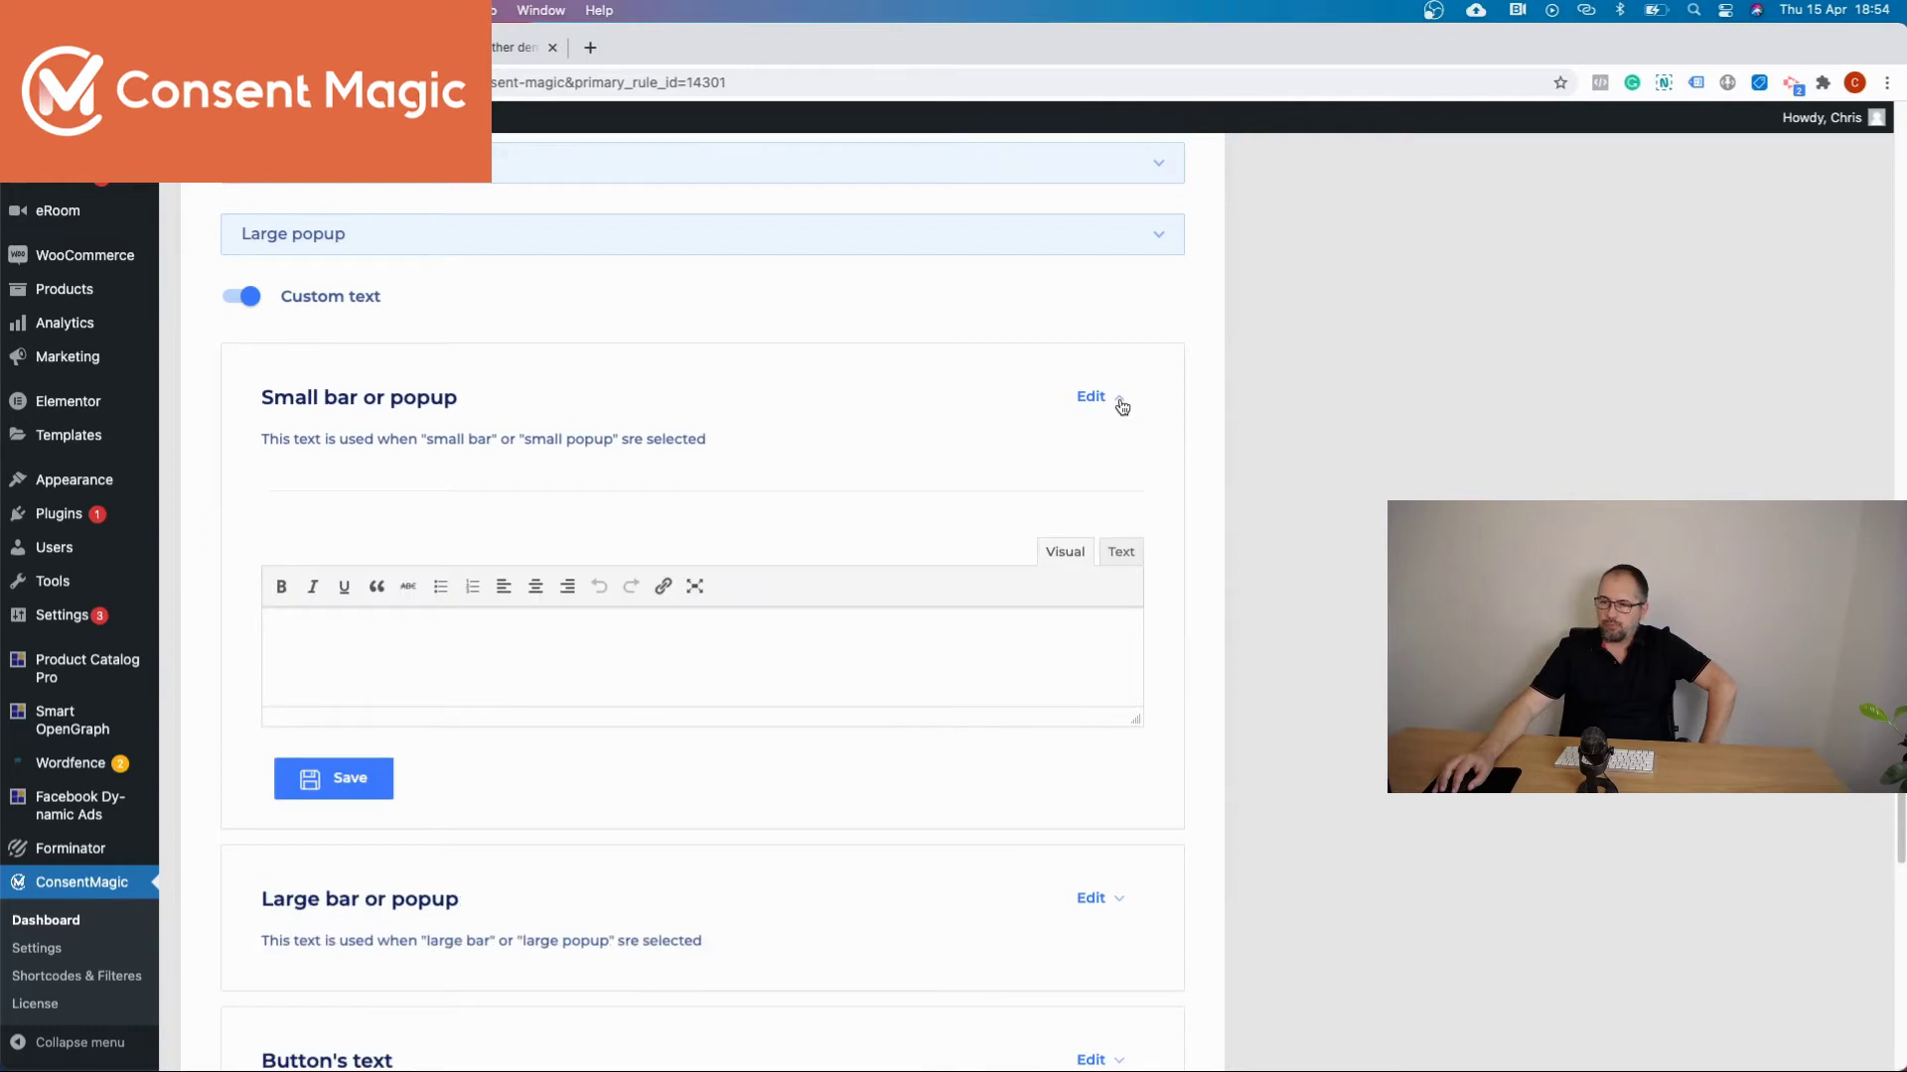
pyautogui.click(1121, 403)
pyautogui.click(1117, 566)
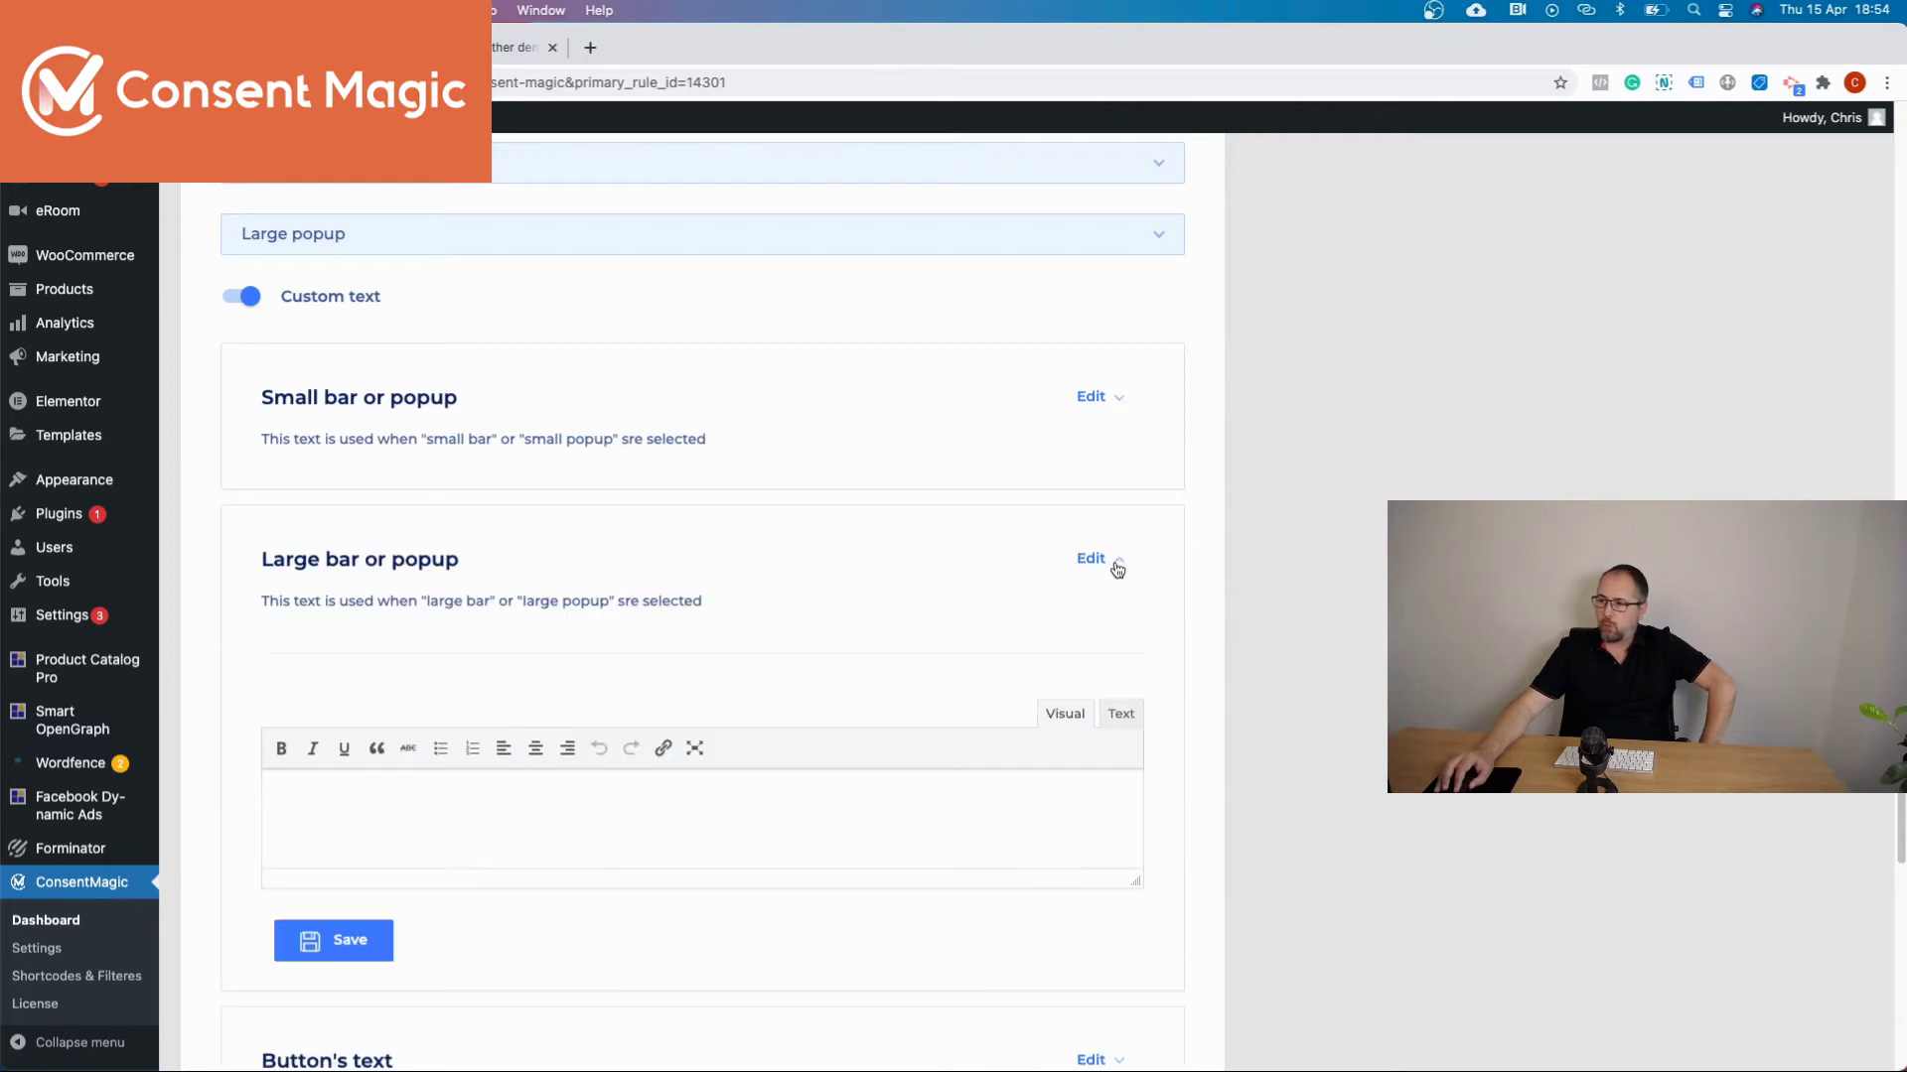
pyautogui.click(1116, 564)
pyautogui.click(1116, 564)
pyautogui.click(1117, 571)
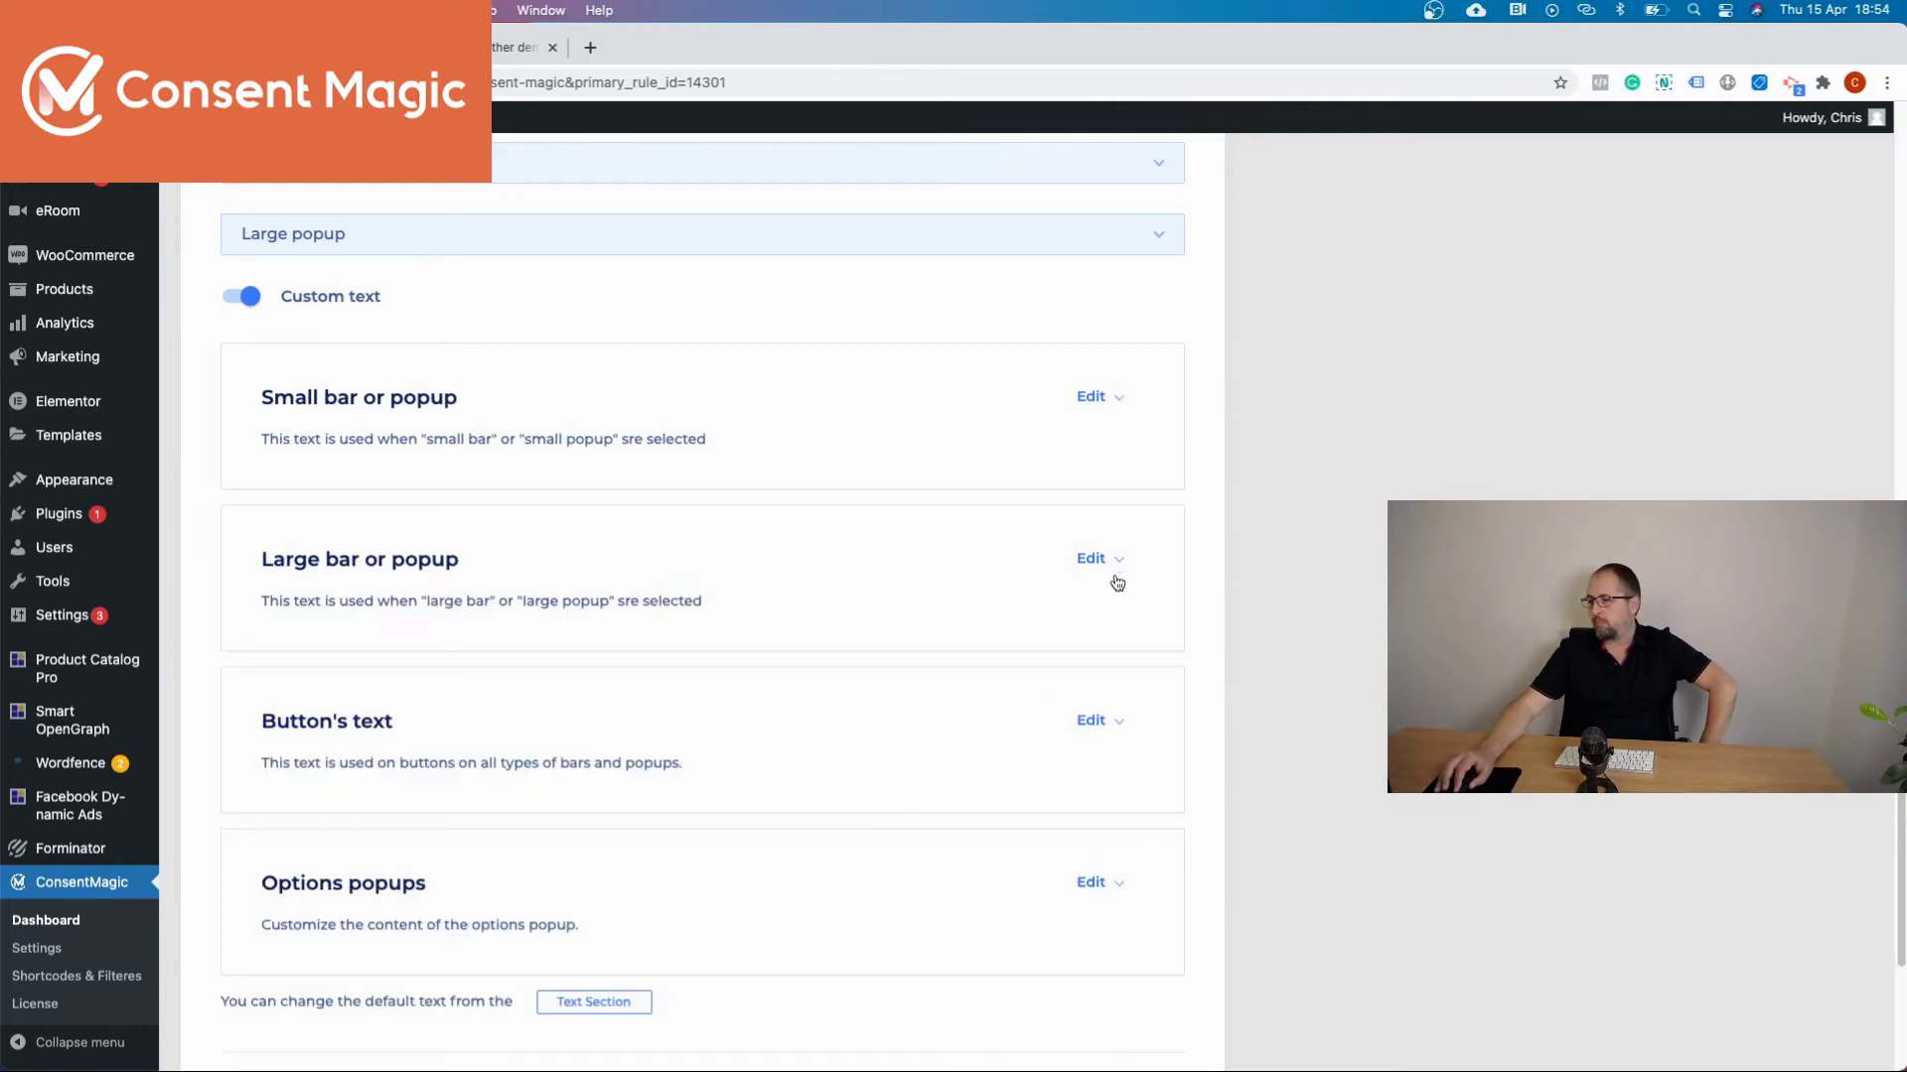
pyautogui.click(1119, 726)
pyautogui.click(1119, 726)
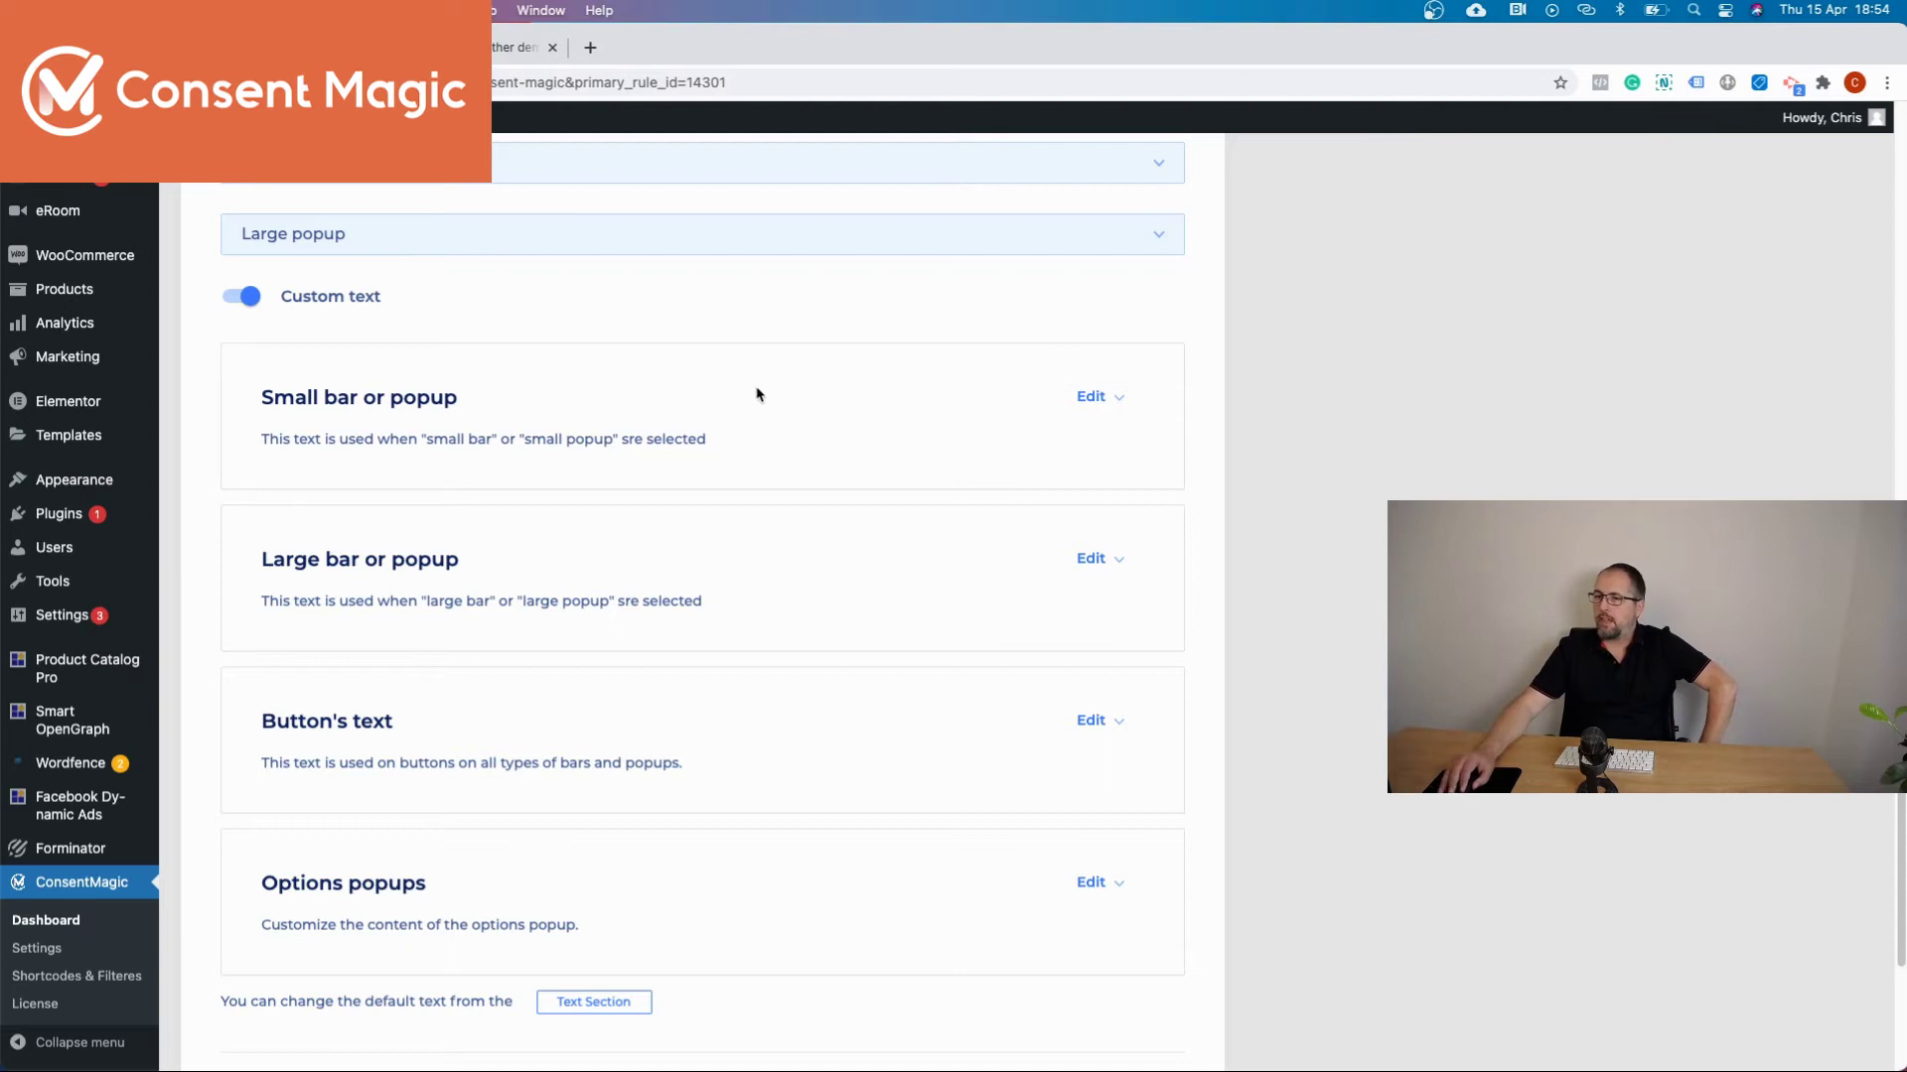
# Step: Switch the GDPR Rule's Custom text back off
pyautogui.scroll(7, 757, 394)
pyautogui.scroll(-4, 757, 395)
pyautogui.click(236, 561)
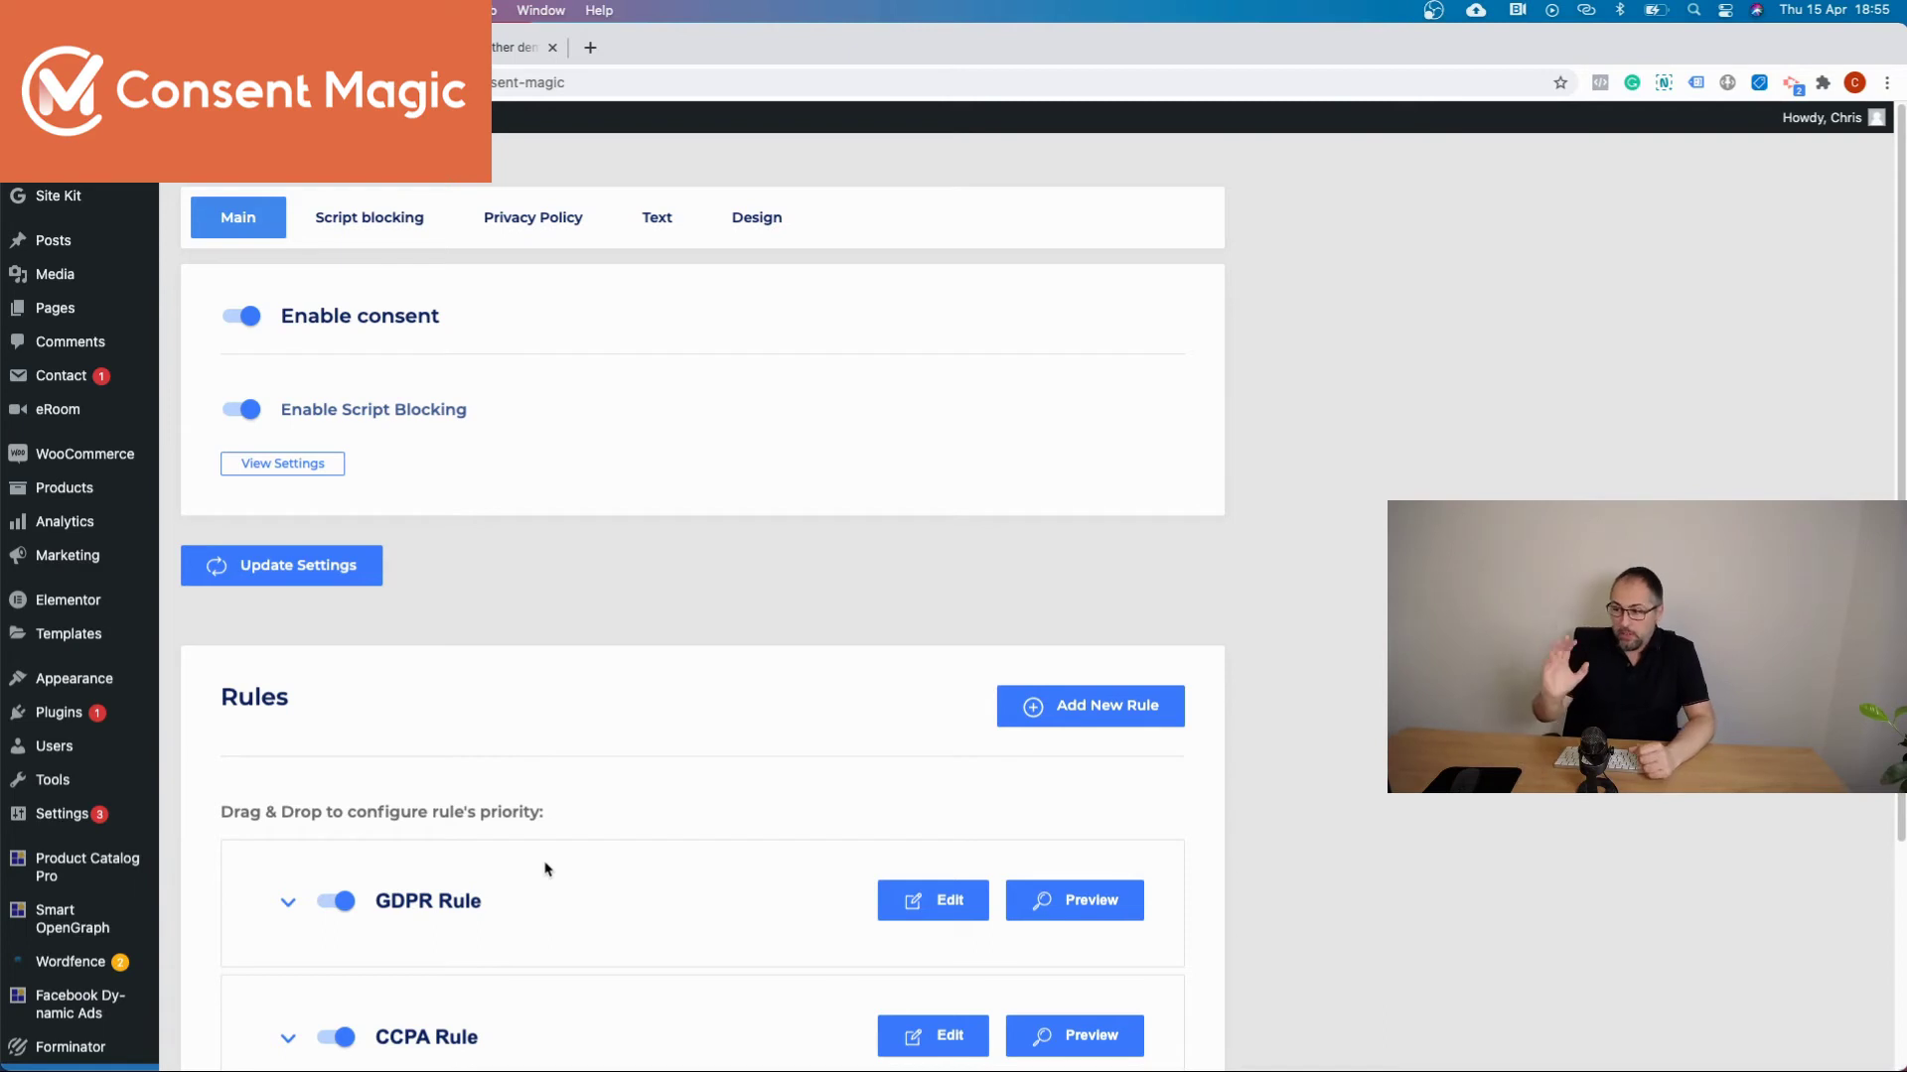
# Step: Start a new rule and name it 'DE GDPR Rule'
pyautogui.click(1095, 711)
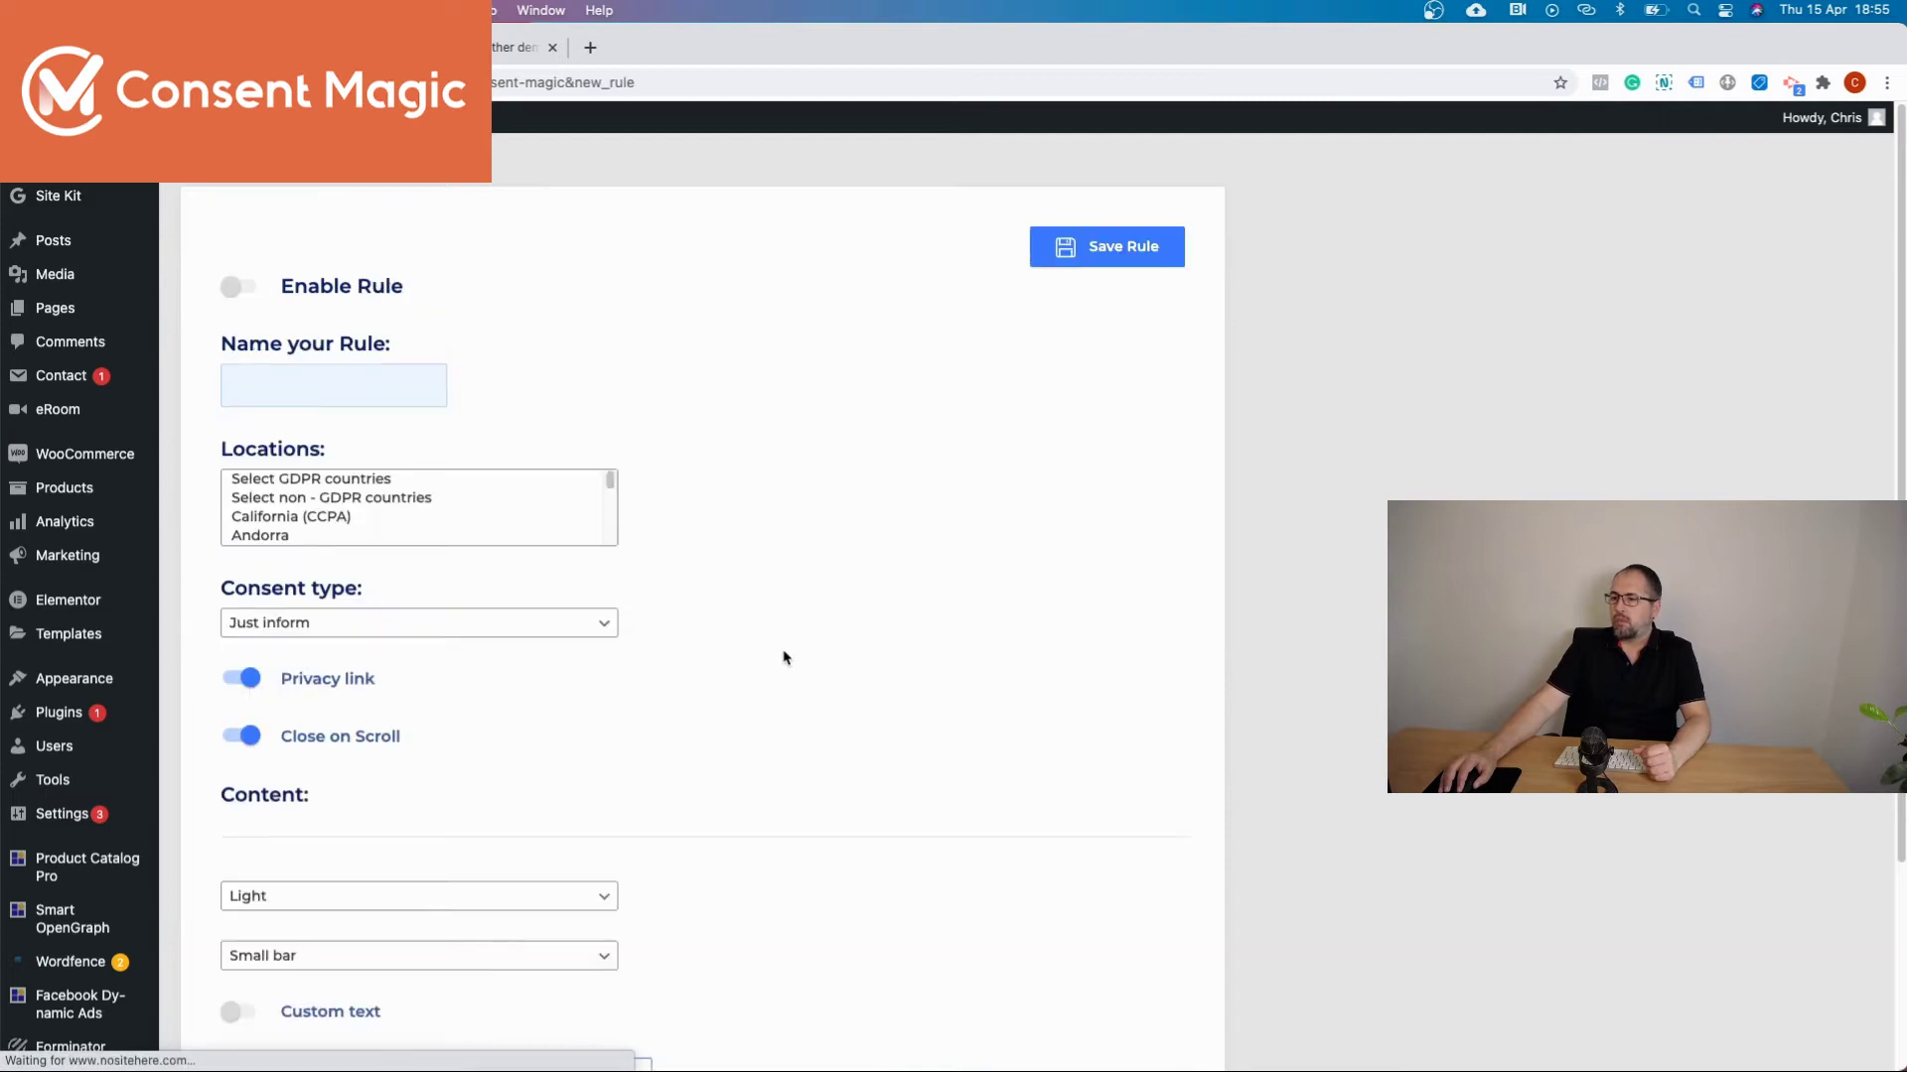
pyautogui.click(364, 396)
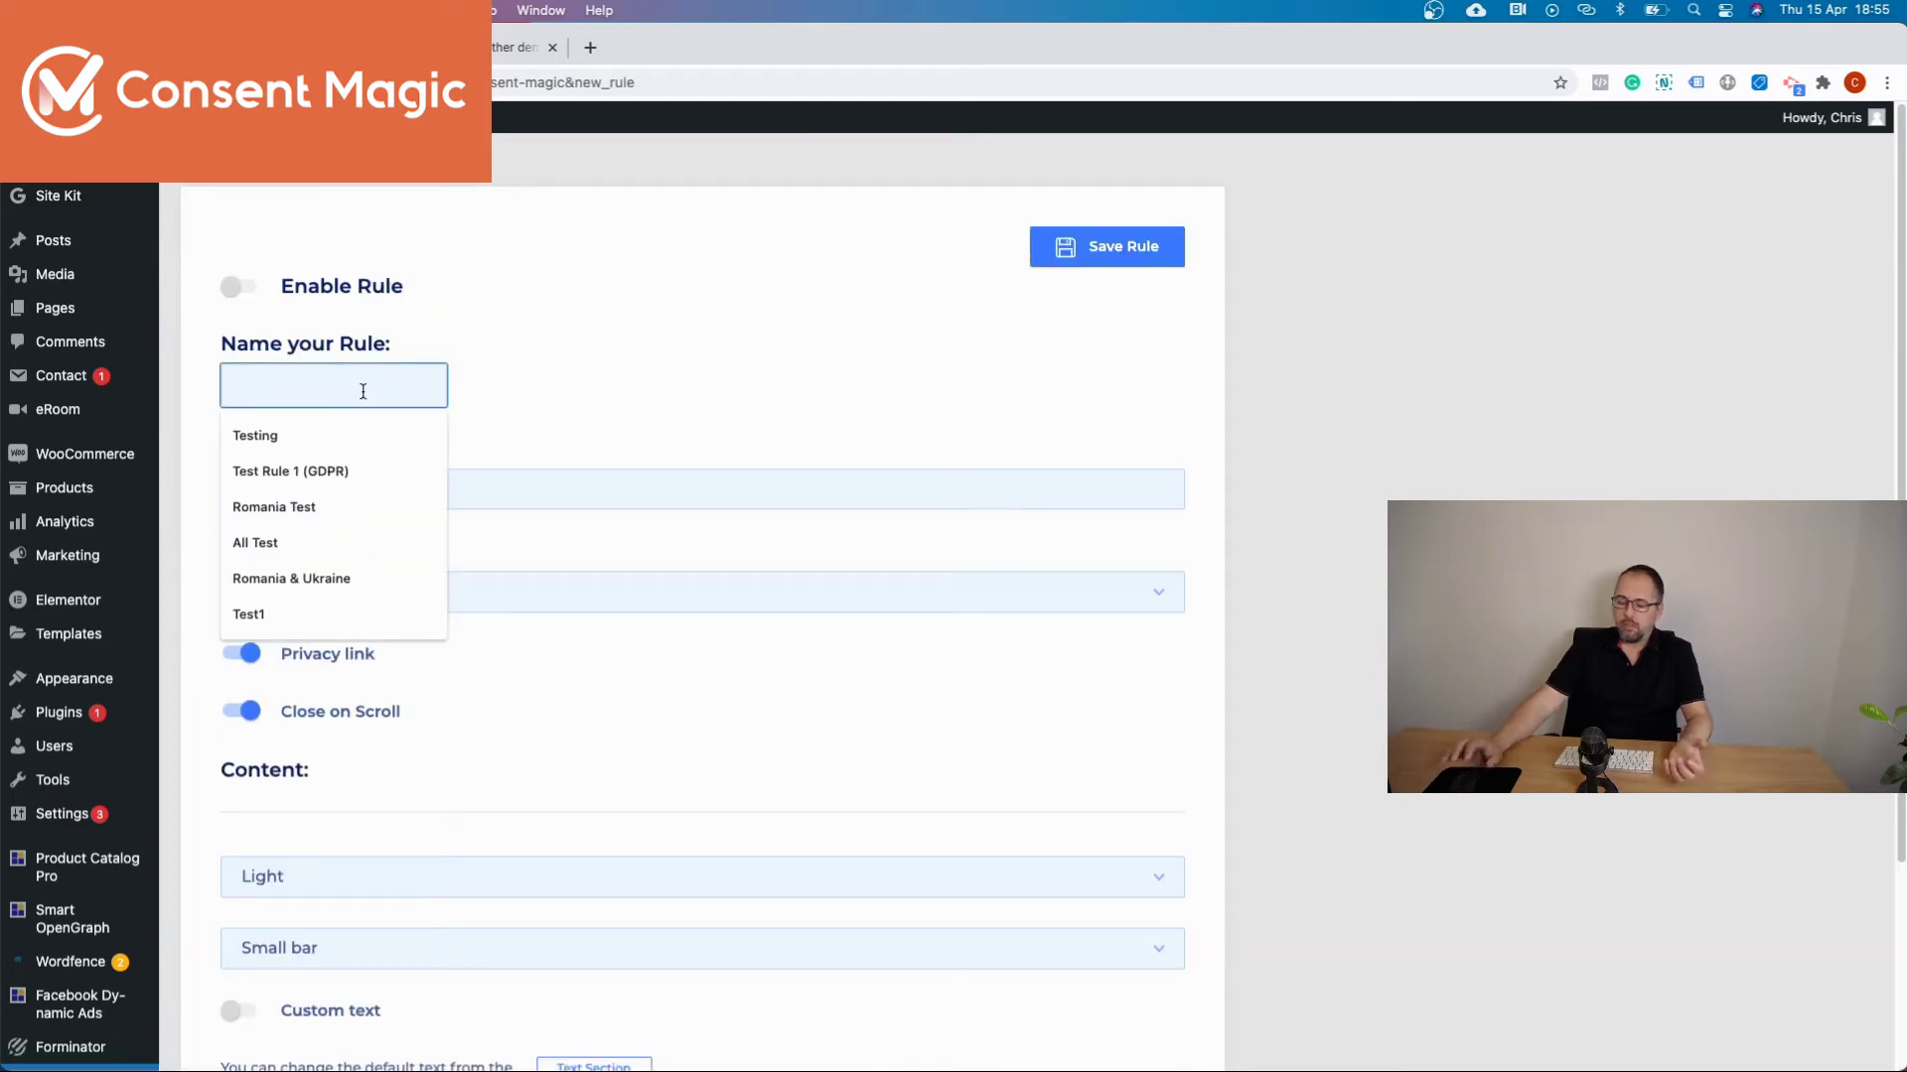
pyautogui.write('DE GDPR Rule')
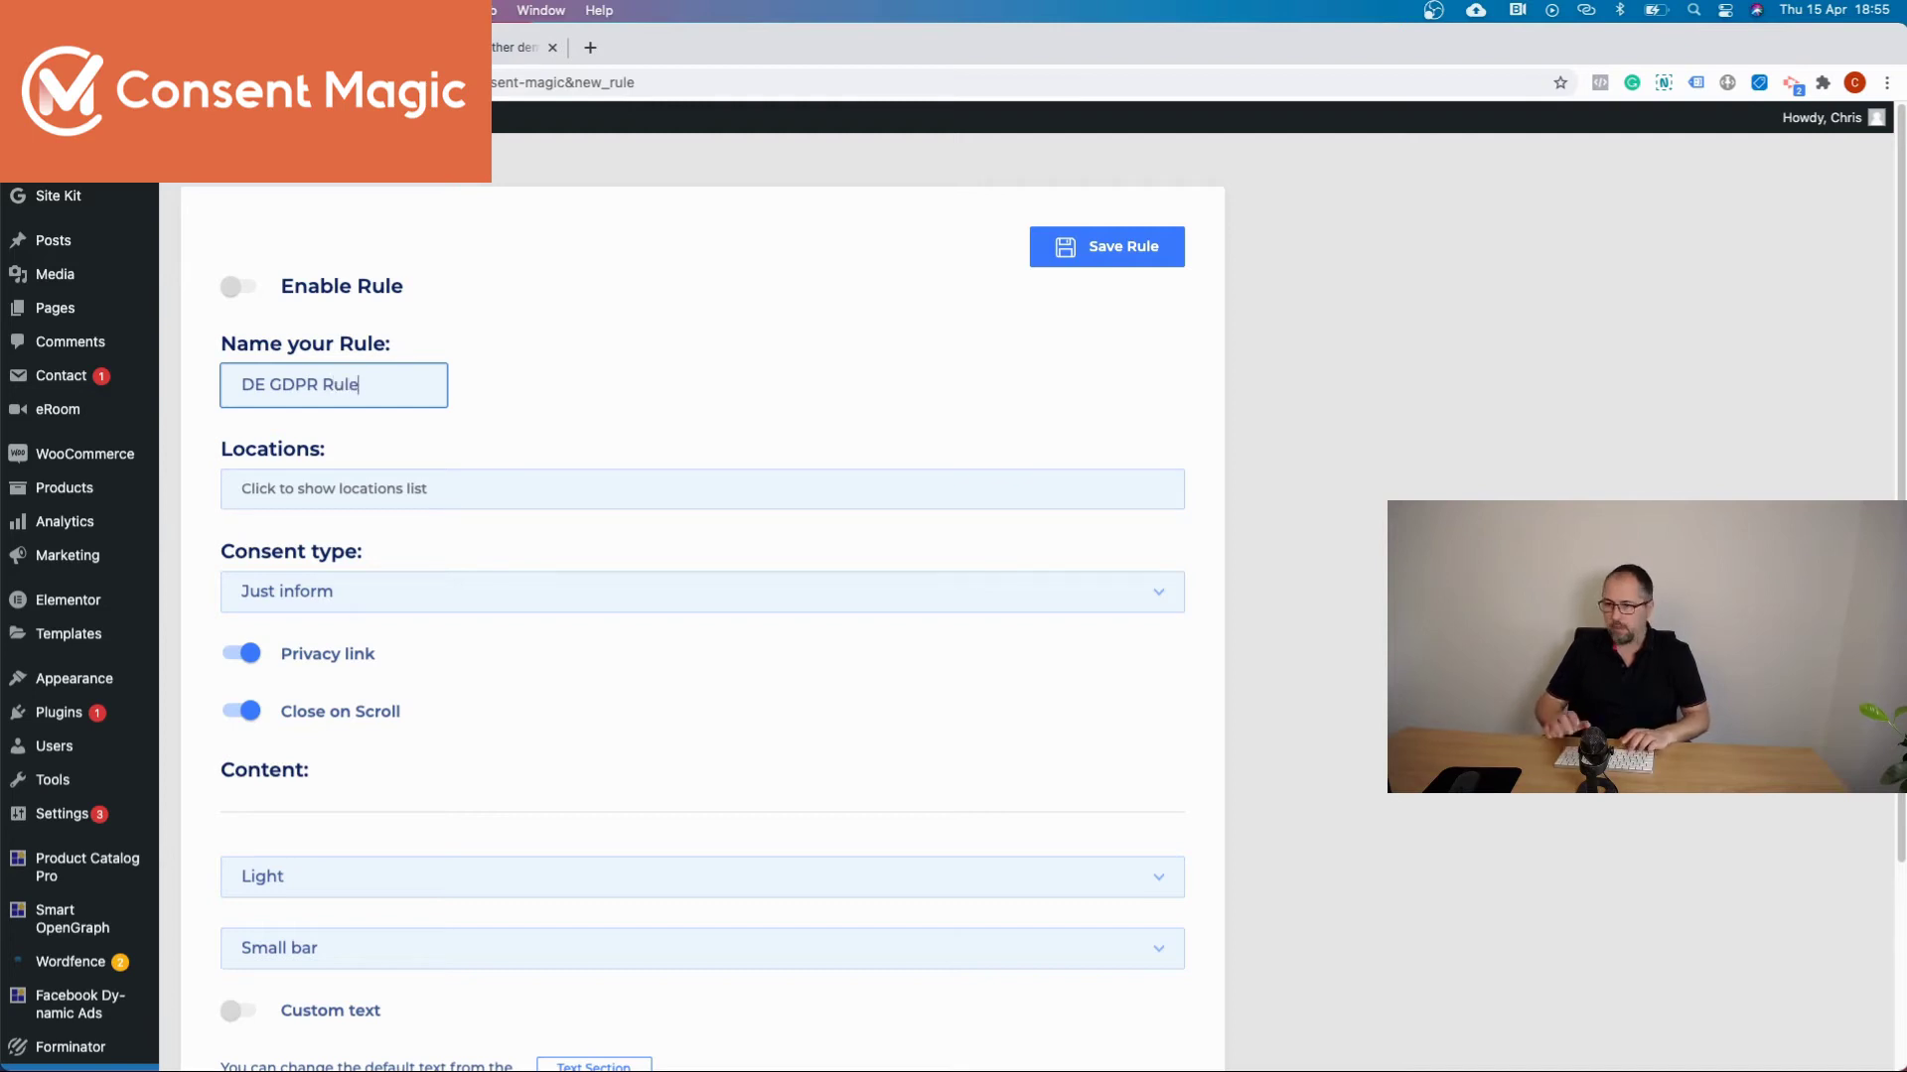
# Step: Search the Locations country list for Germany and scroll down to it
pyautogui.click(437, 487)
pyautogui.write('ger')
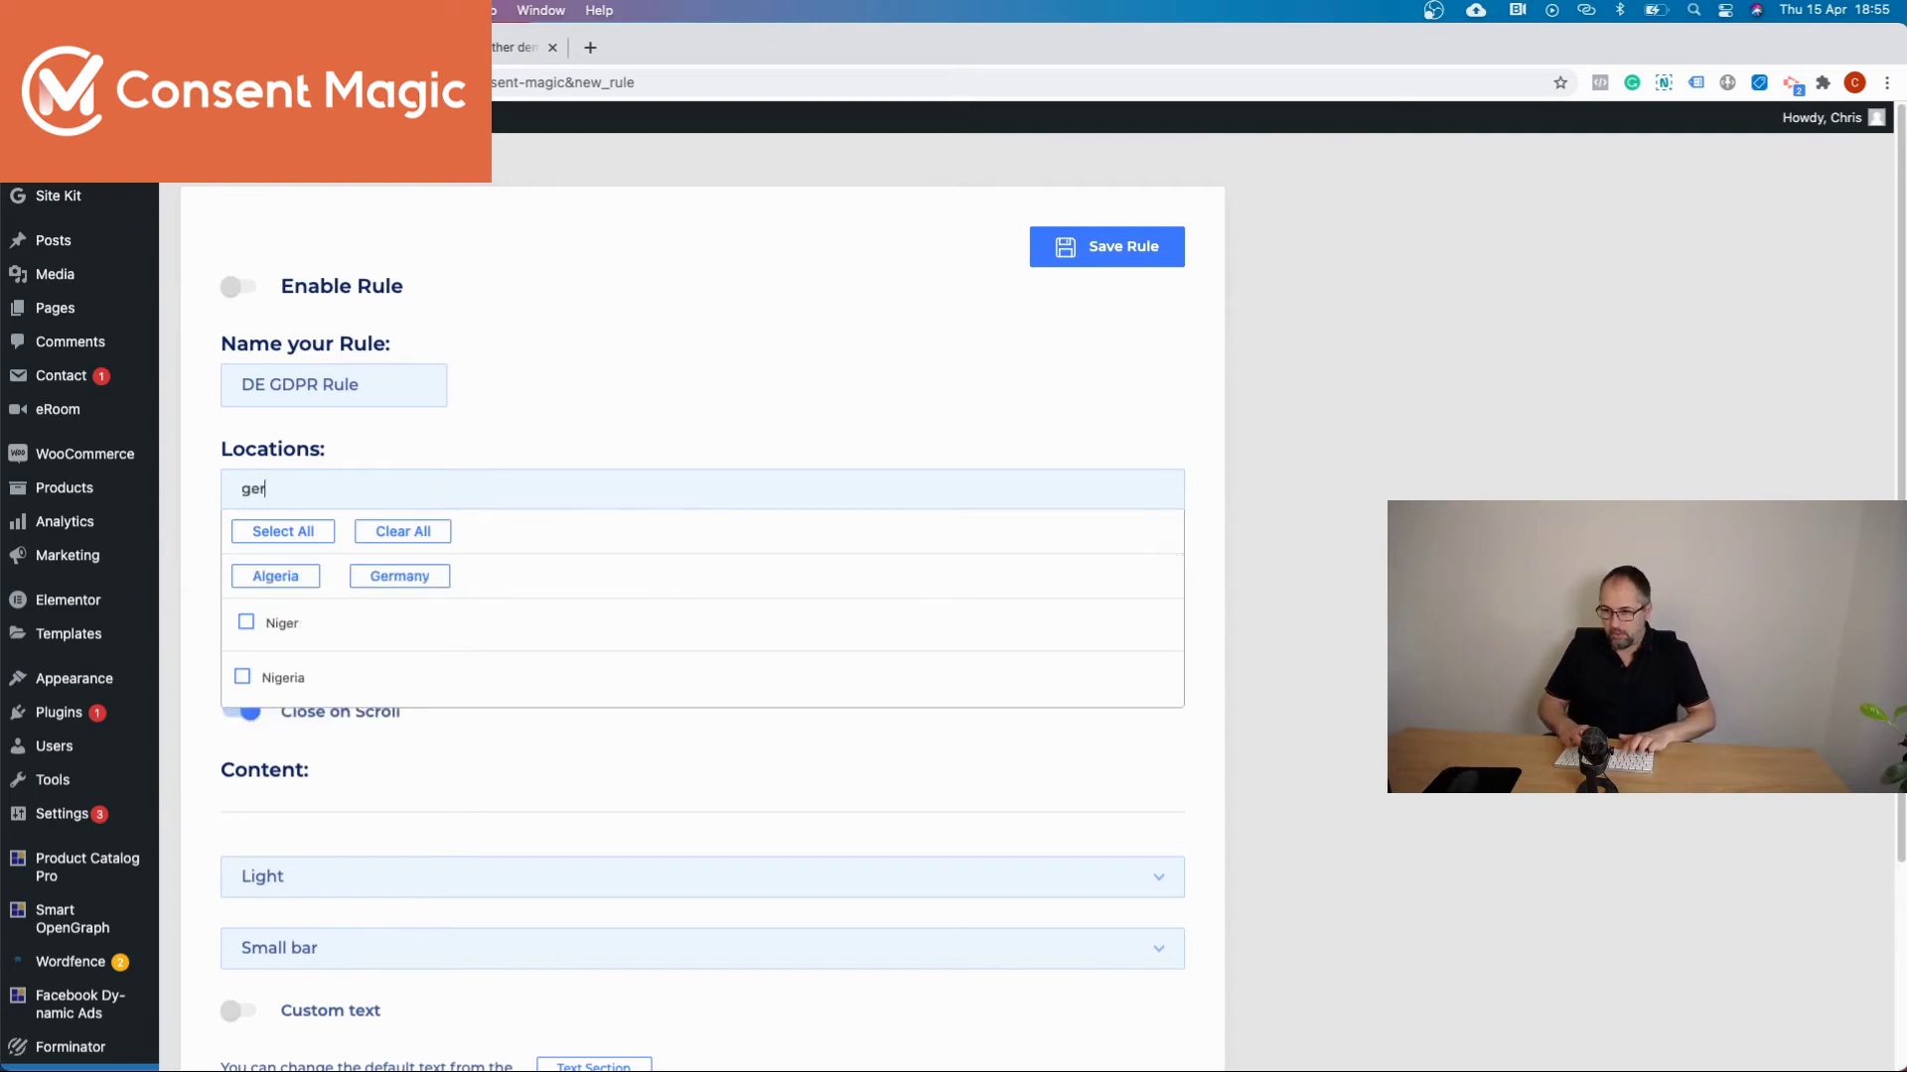
pyautogui.press('BackSpace')
pyautogui.press('BackSpace')
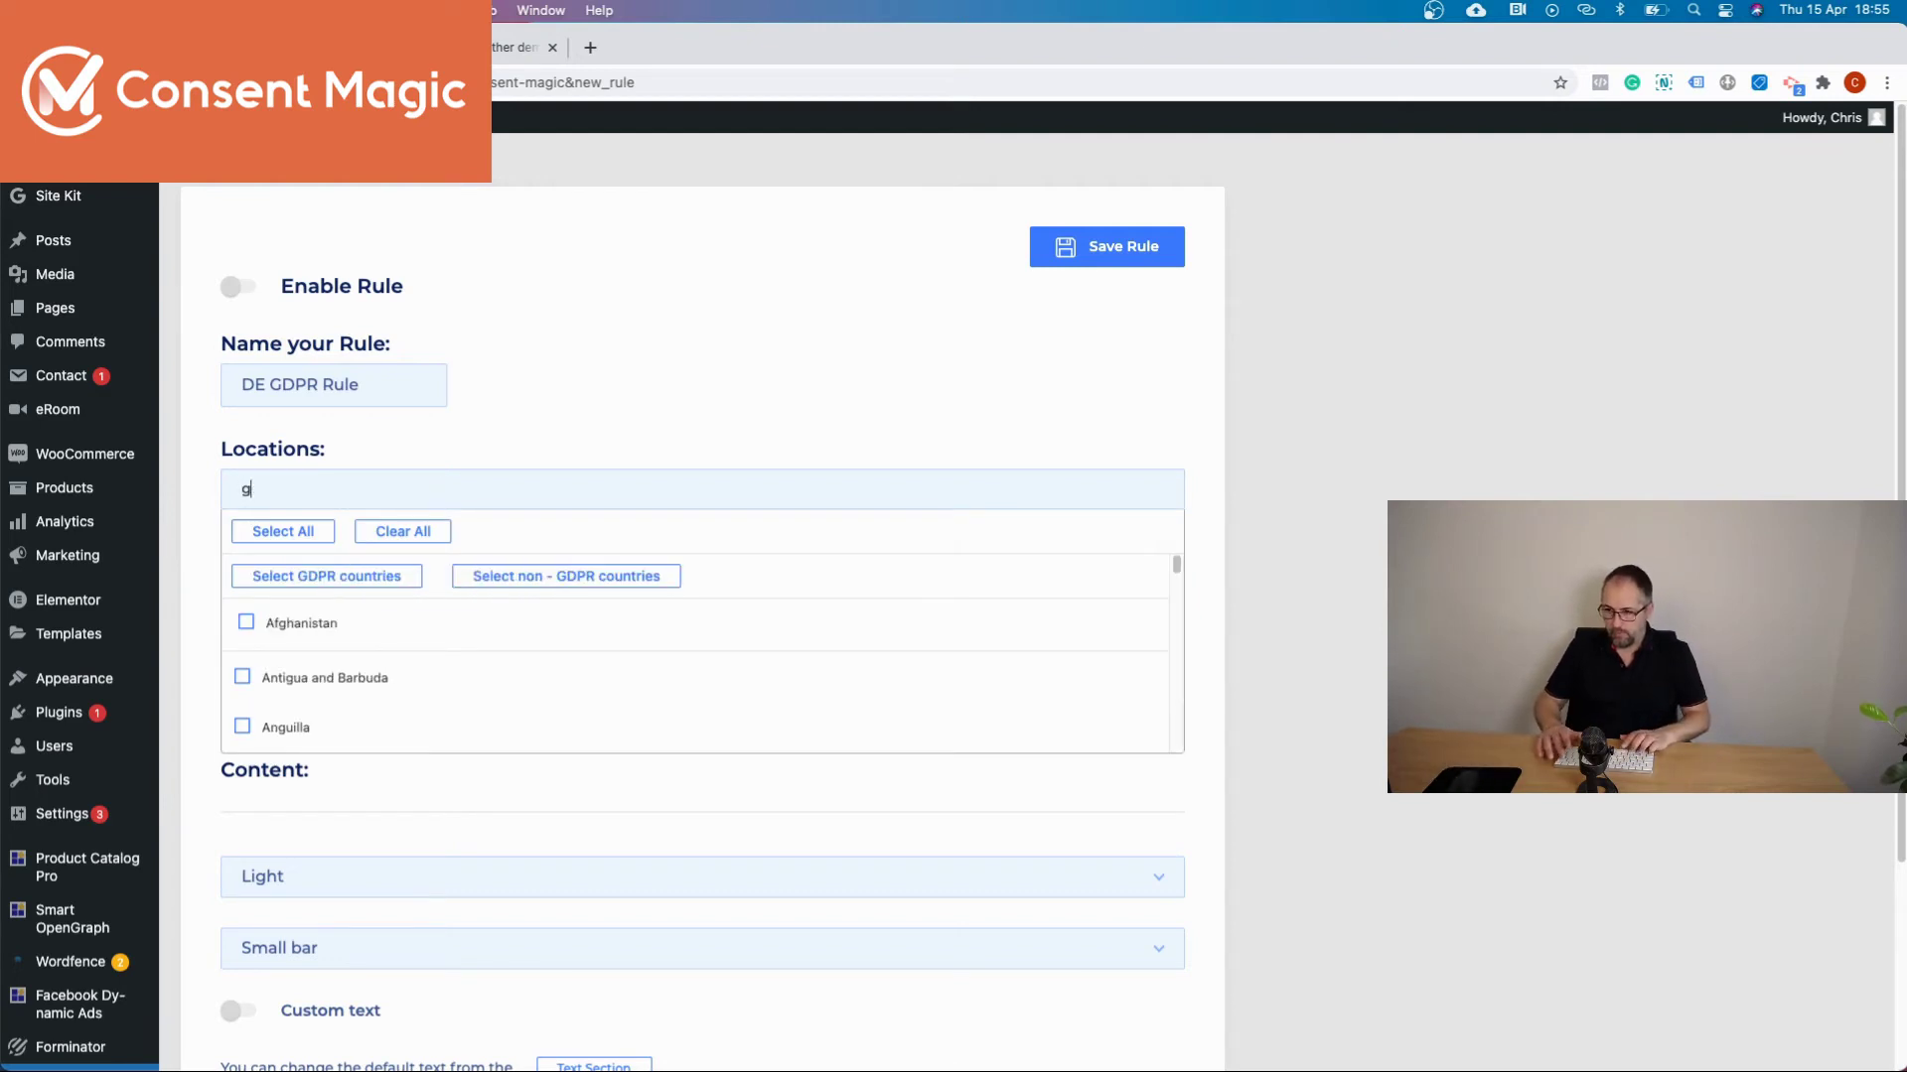
pyautogui.press('BackSpace')
pyautogui.write('de')
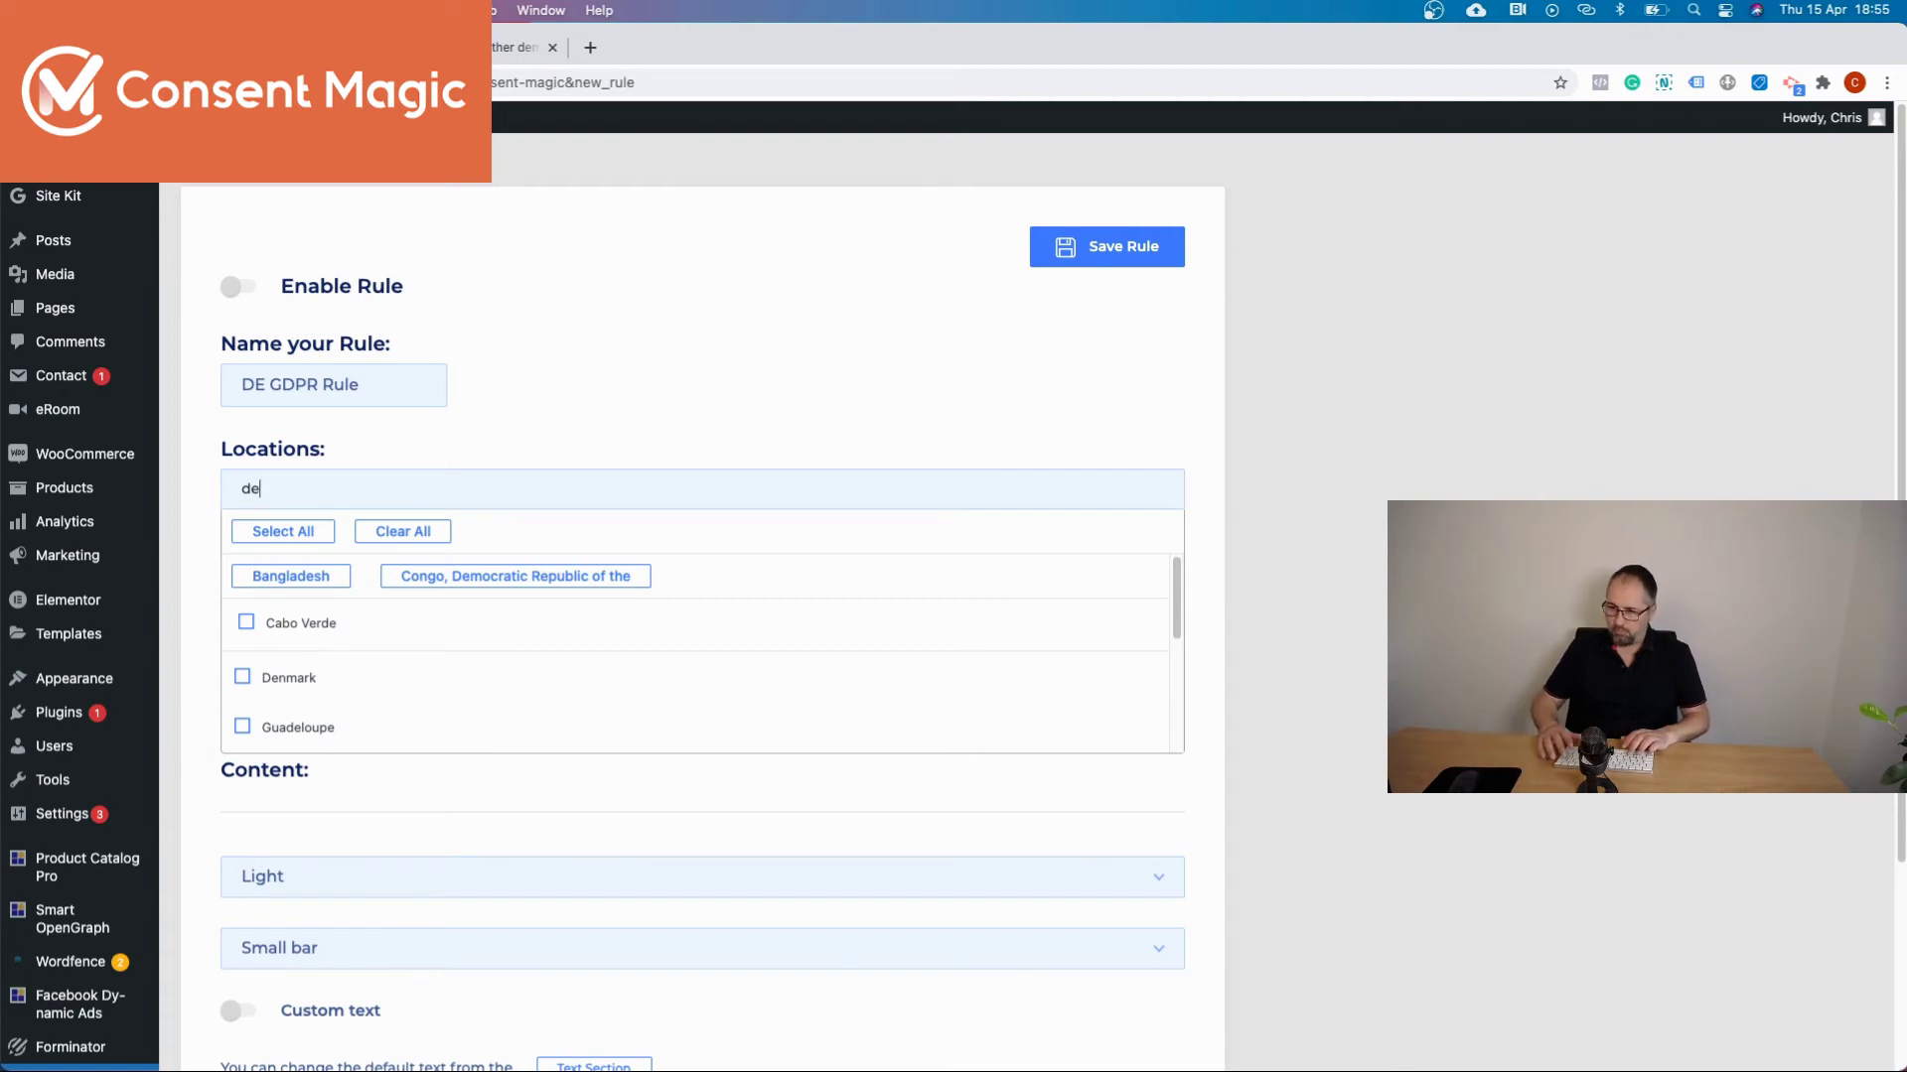
pyautogui.press('BackSpace')
pyautogui.press('BackSpace')
pyautogui.scroll(-2, 608, 673)
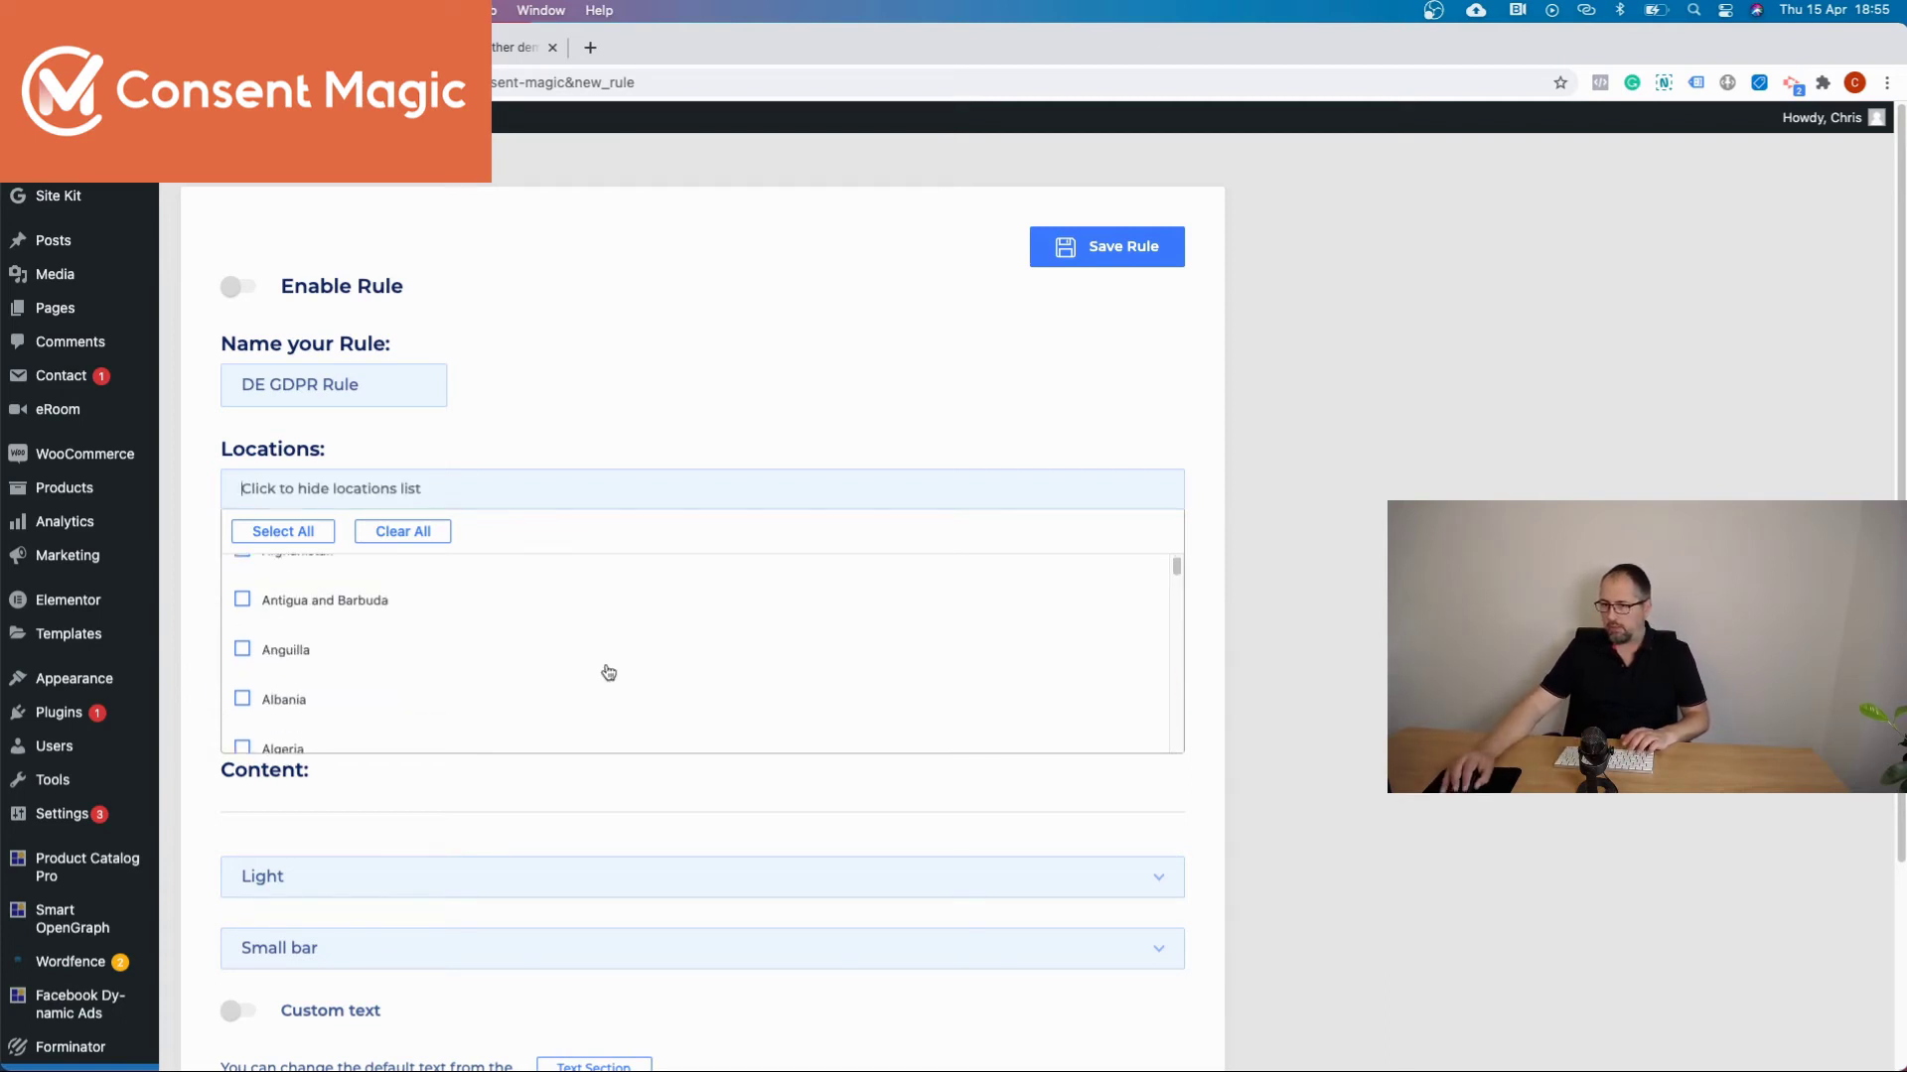
pyautogui.scroll(-15, 609, 674)
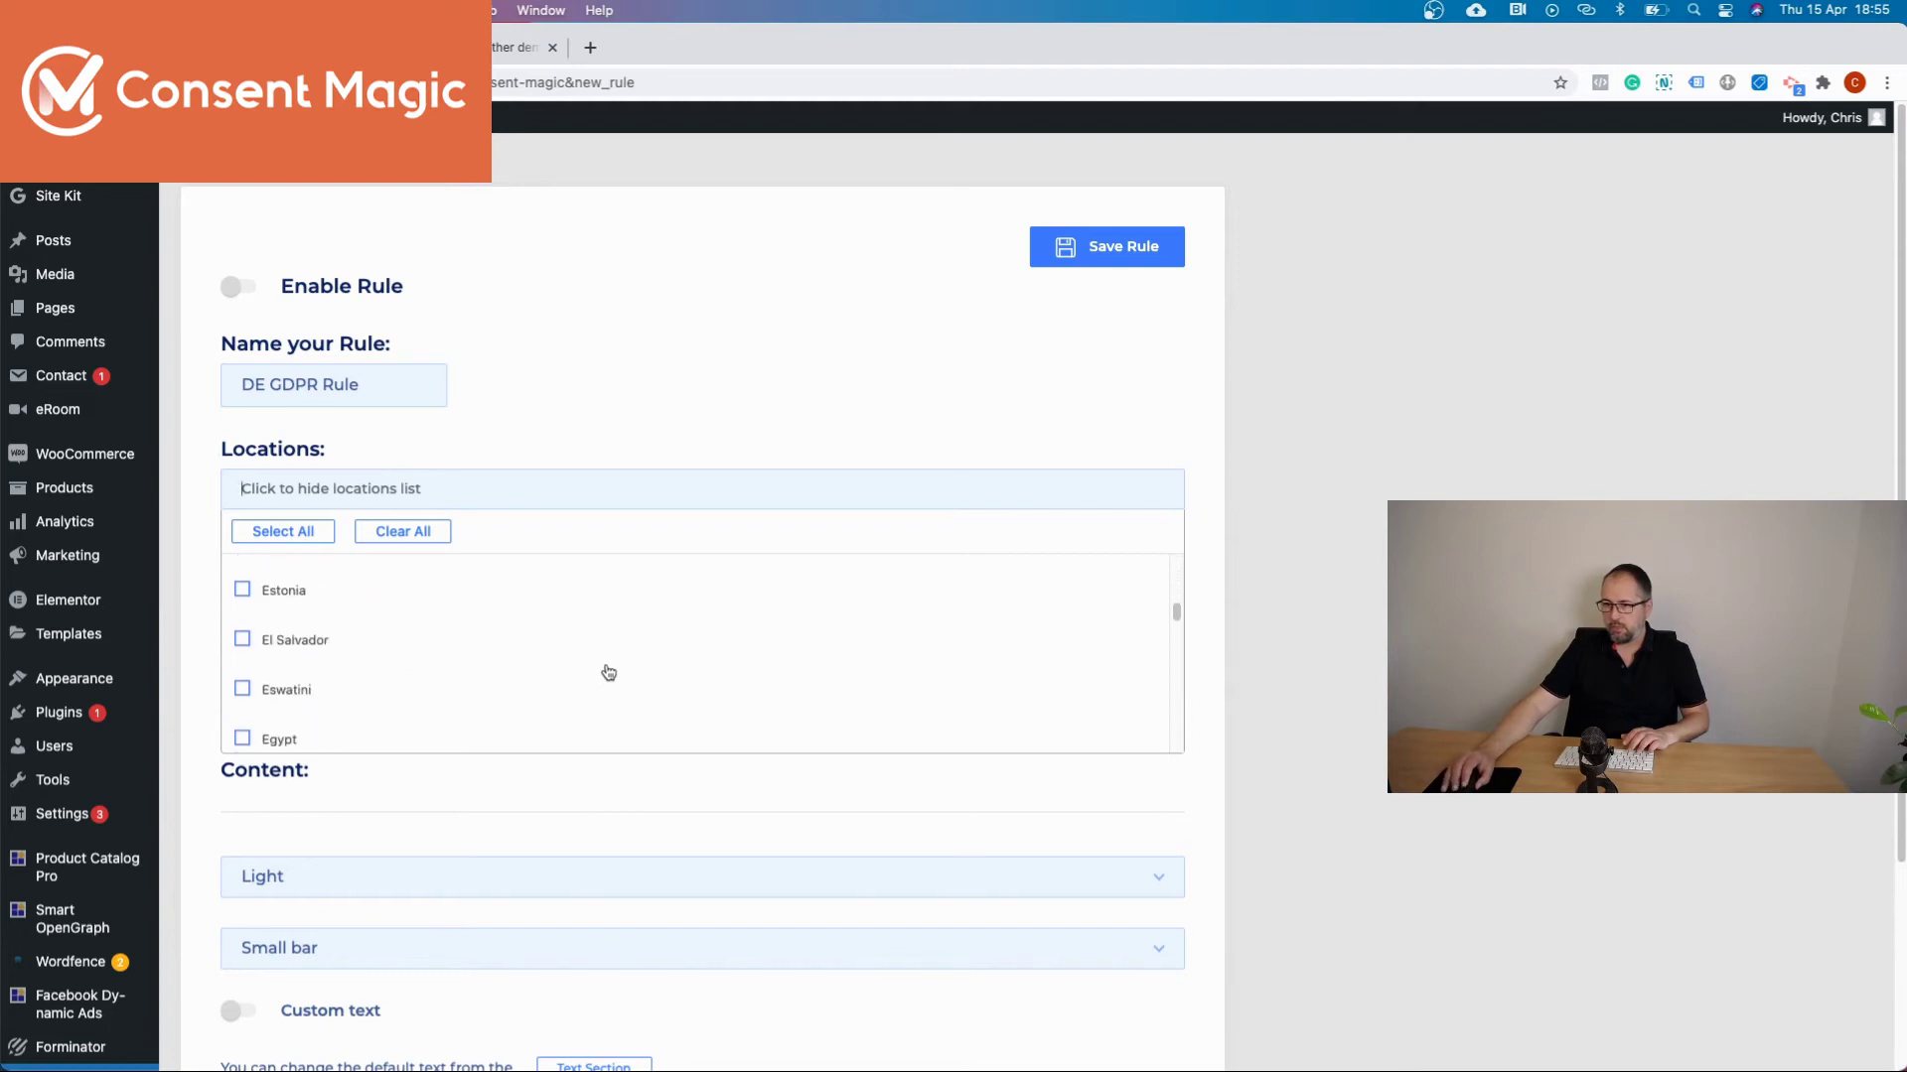
pyautogui.scroll(-10, 609, 673)
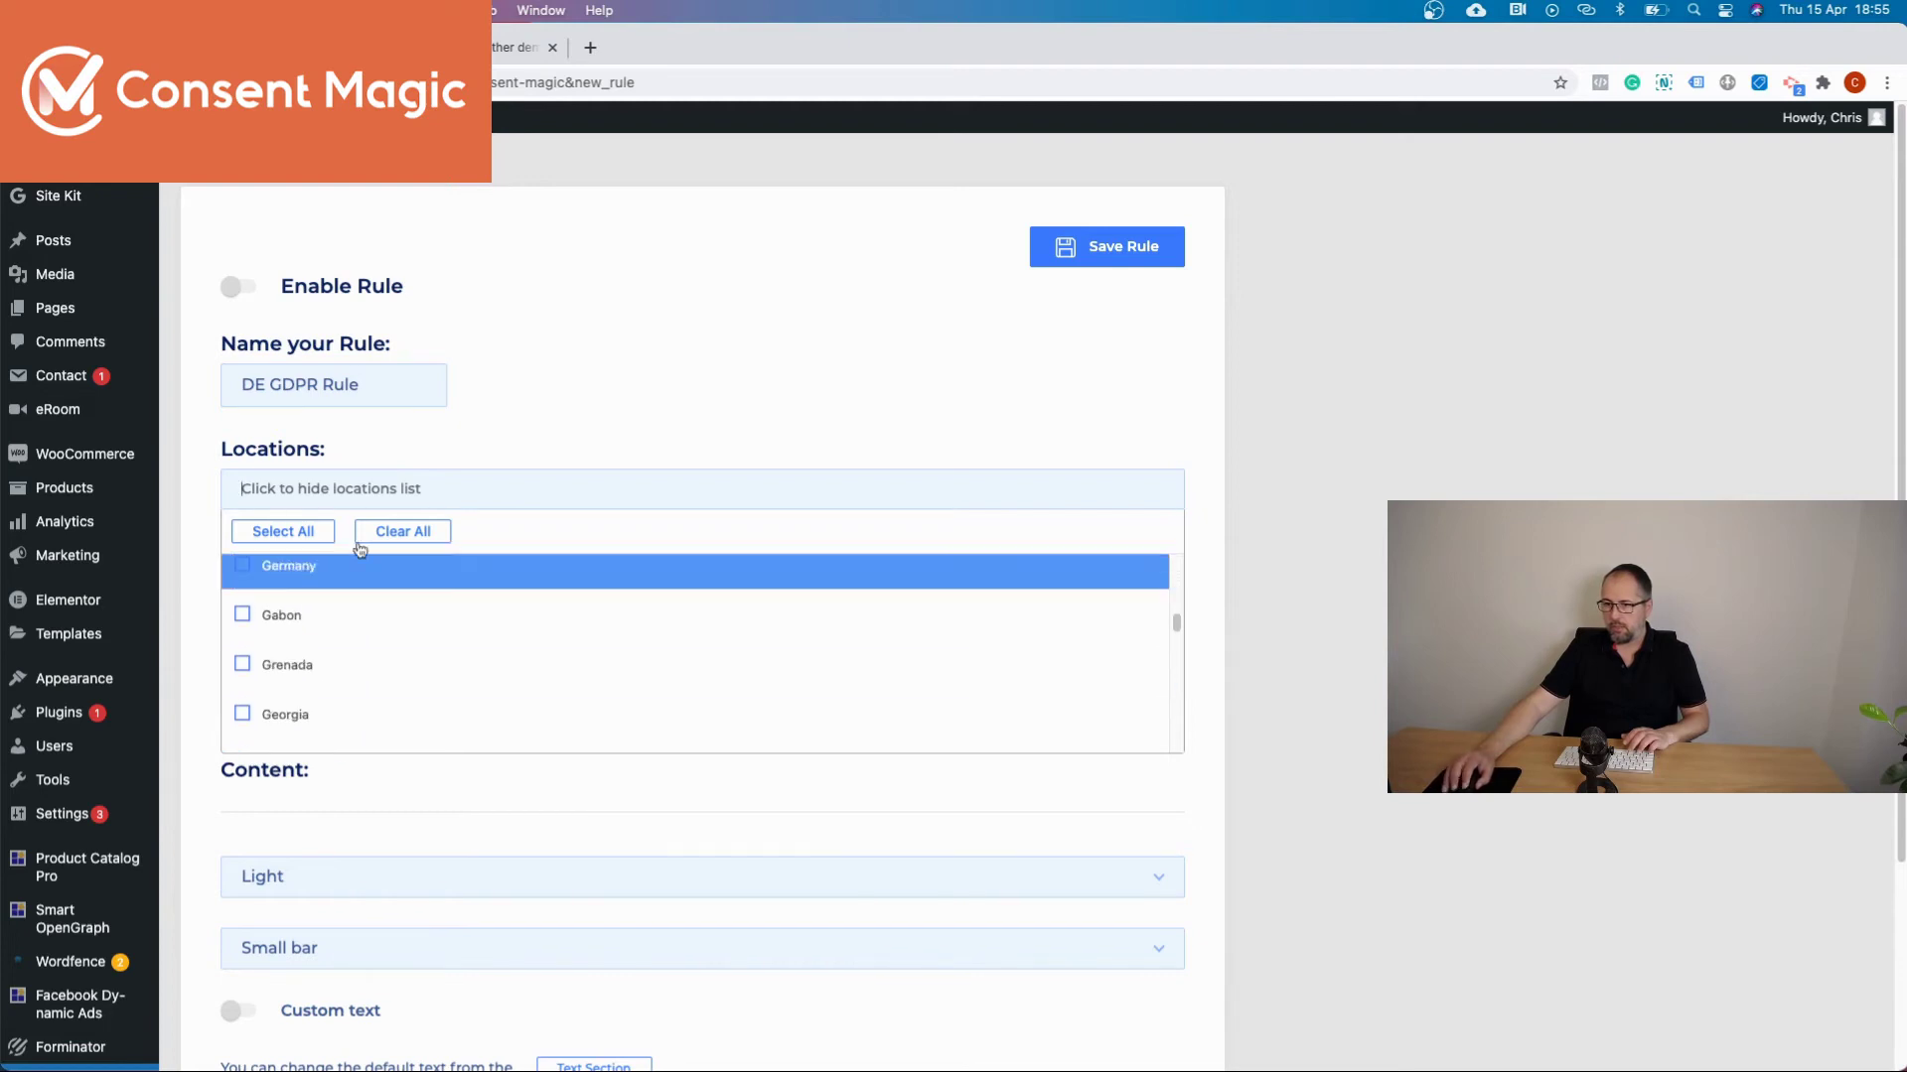
# Step: Tick Germany as the location and set the consent type to Ask before tracking
pyautogui.click(243, 566)
pyautogui.click(715, 424)
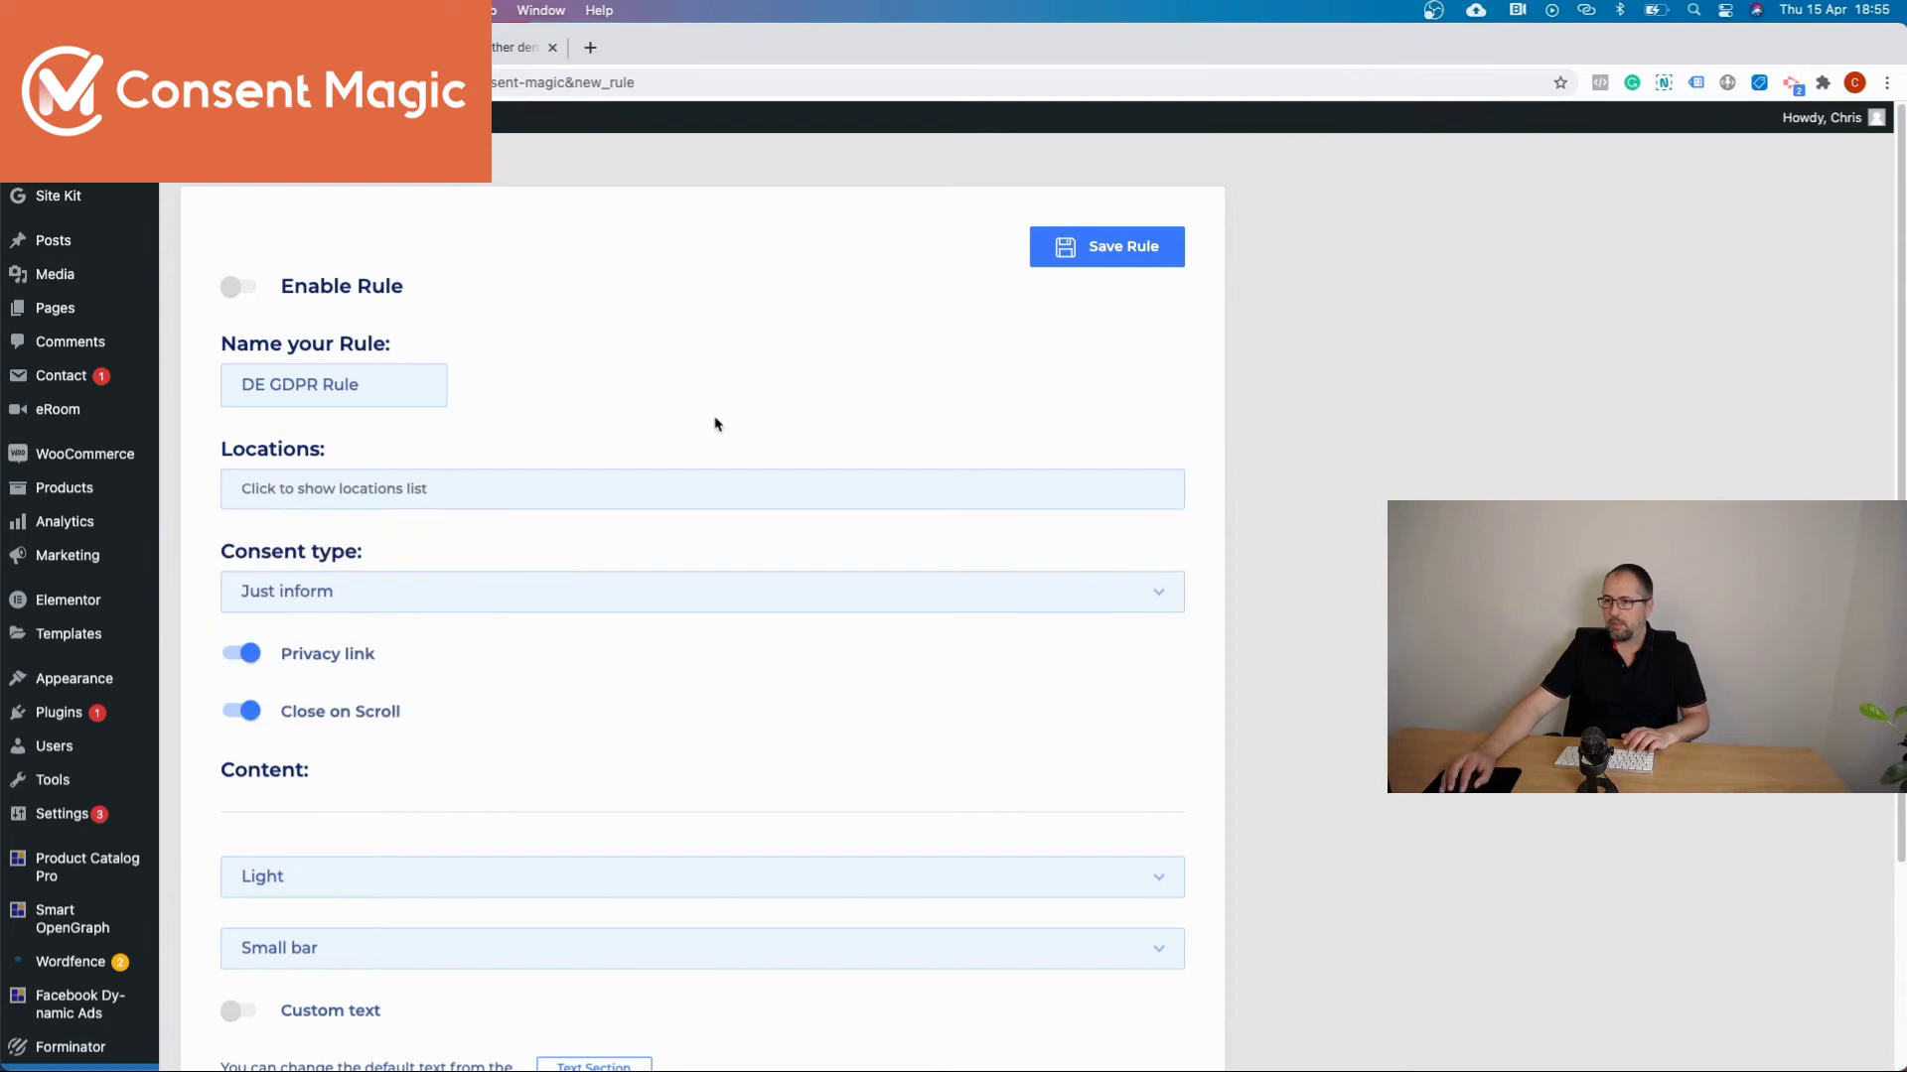
pyautogui.click(525, 608)
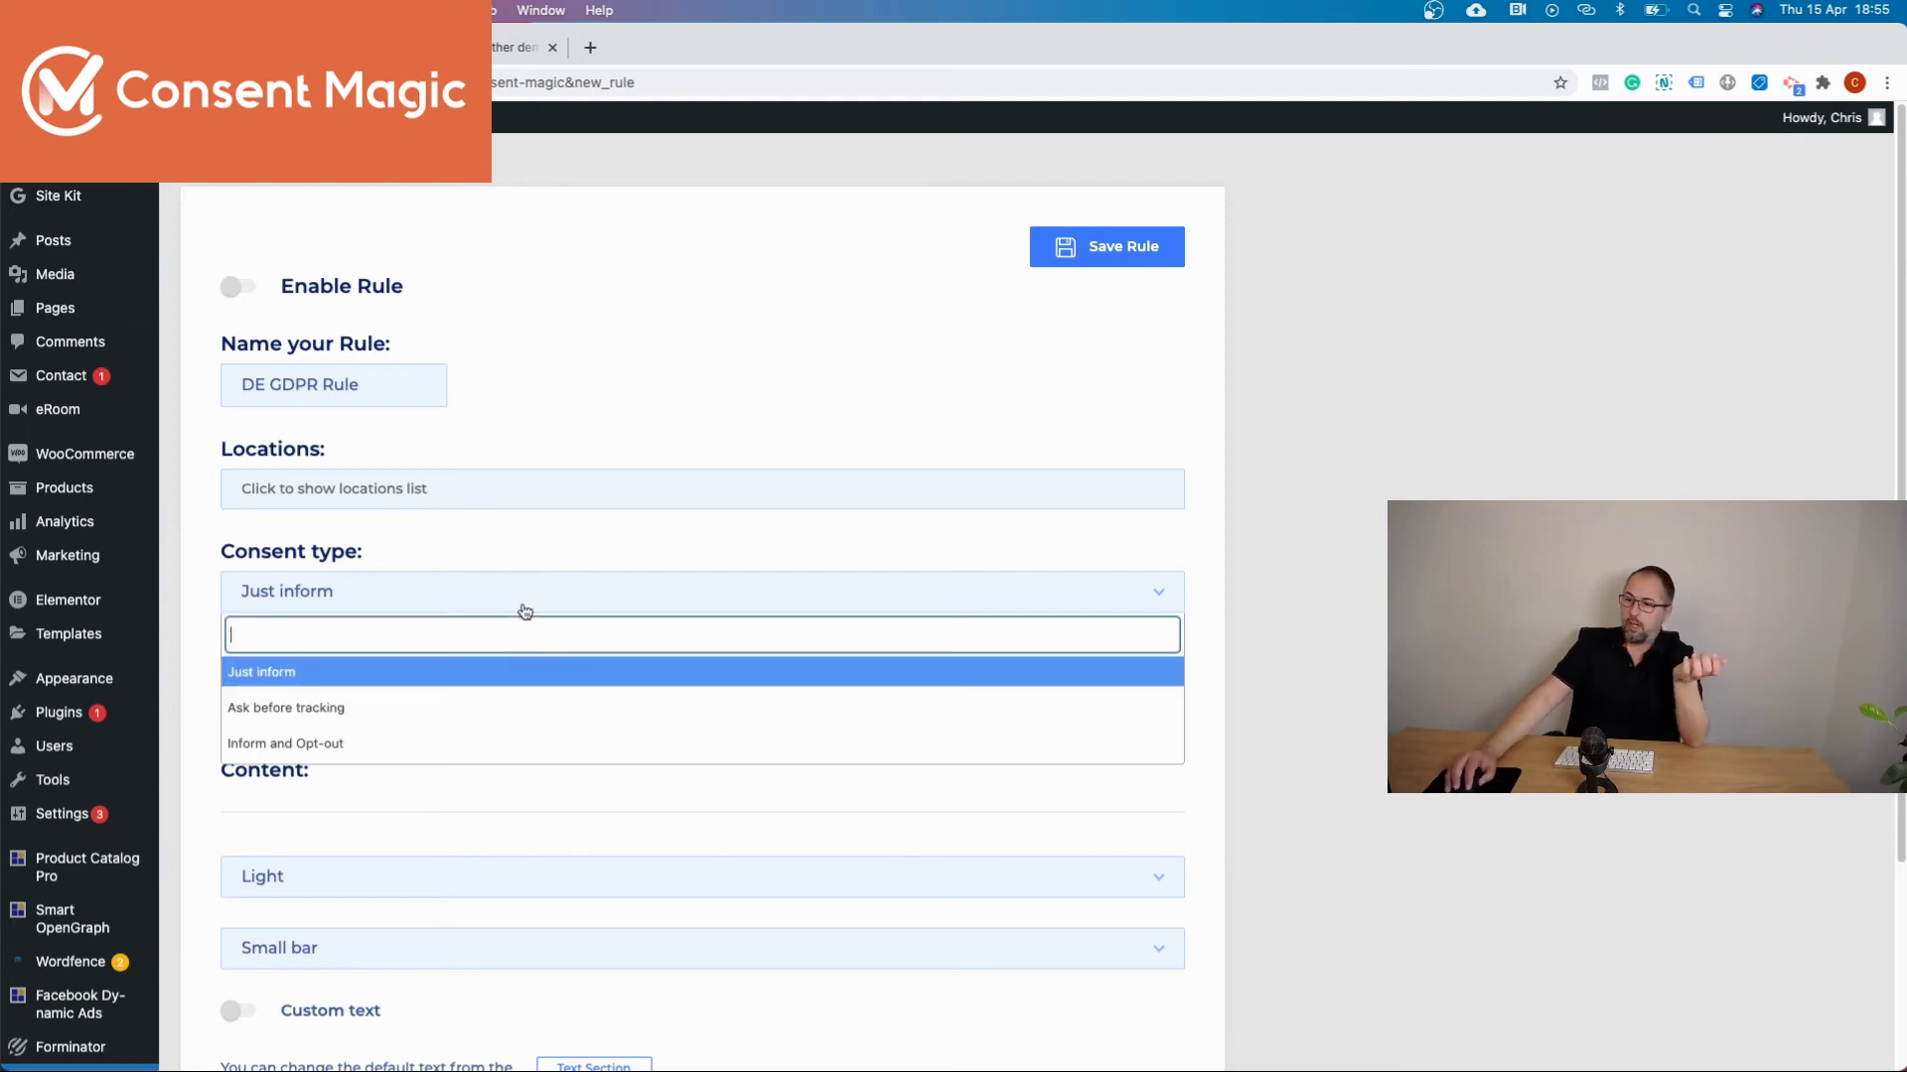
pyautogui.click(483, 707)
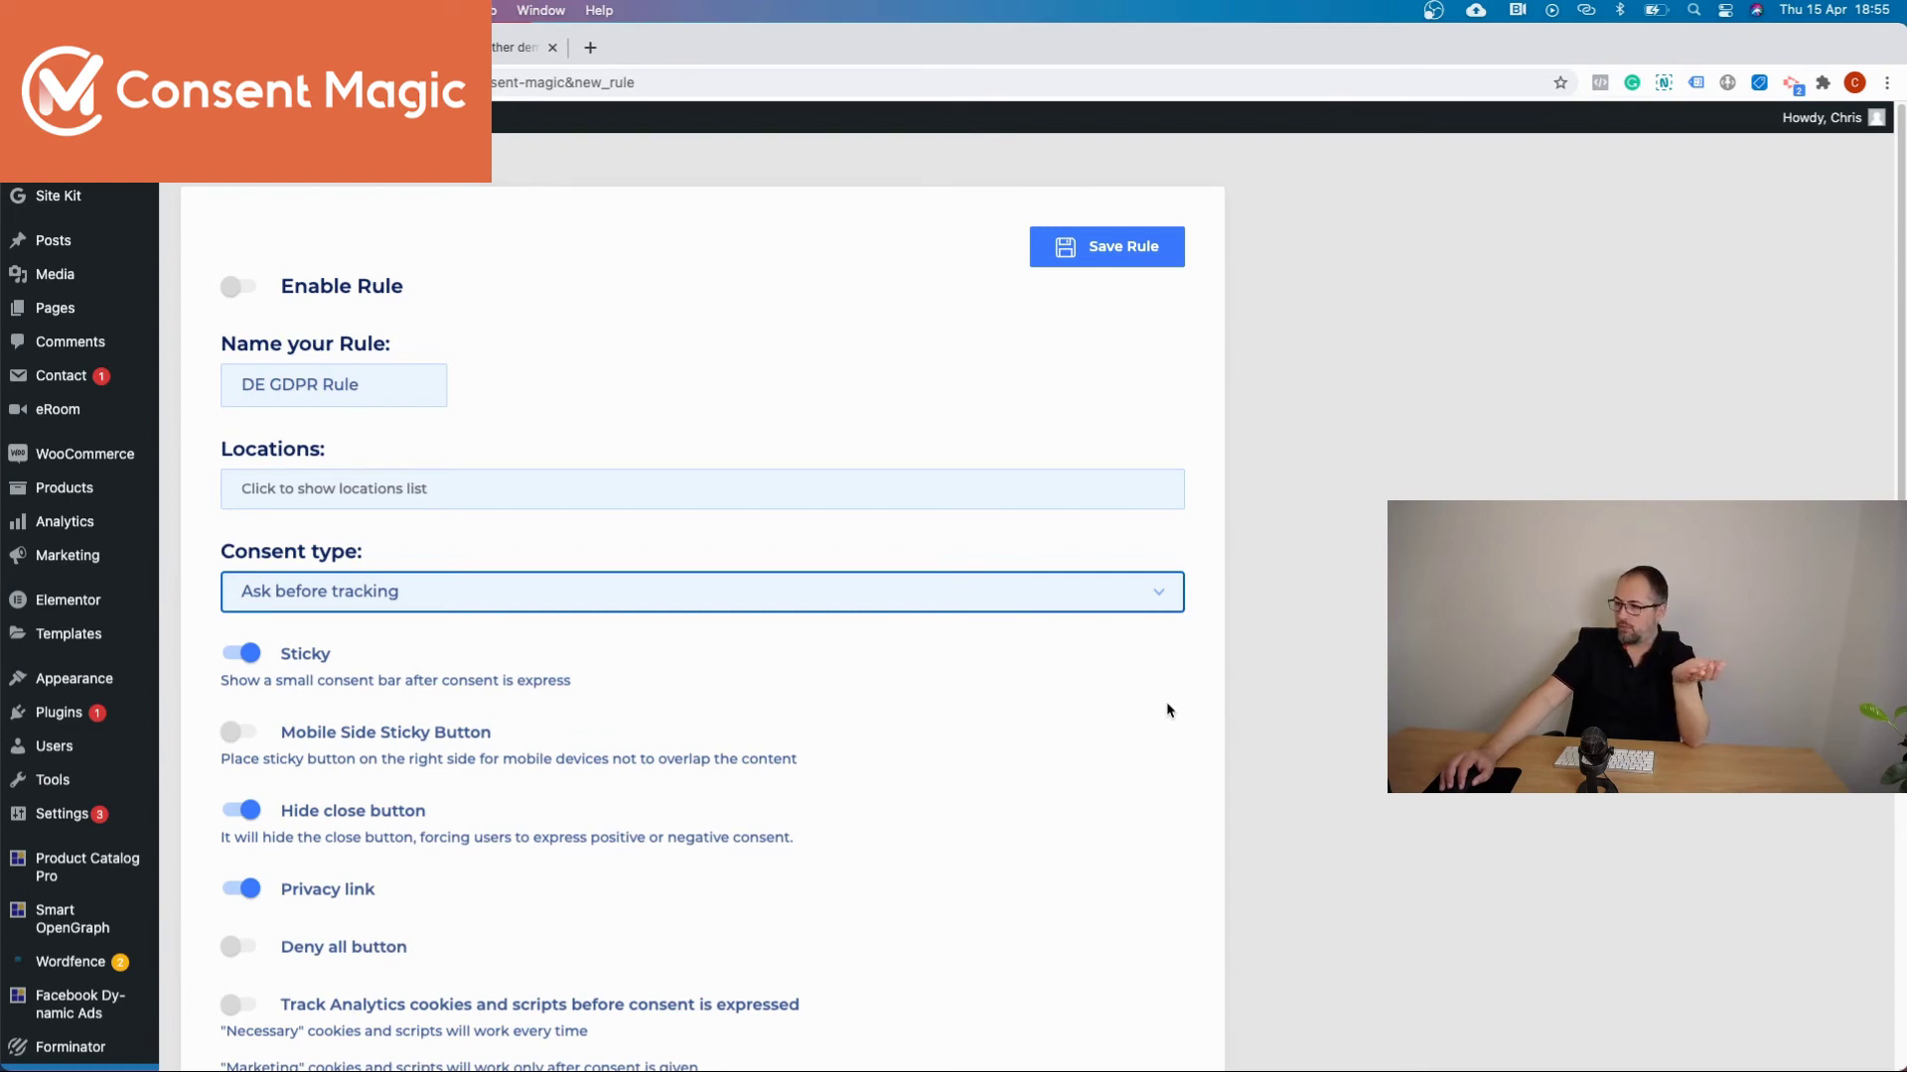
# Step: Switch on Custom text for the DE GDPR Rule
pyautogui.scroll(-7, 1187, 695)
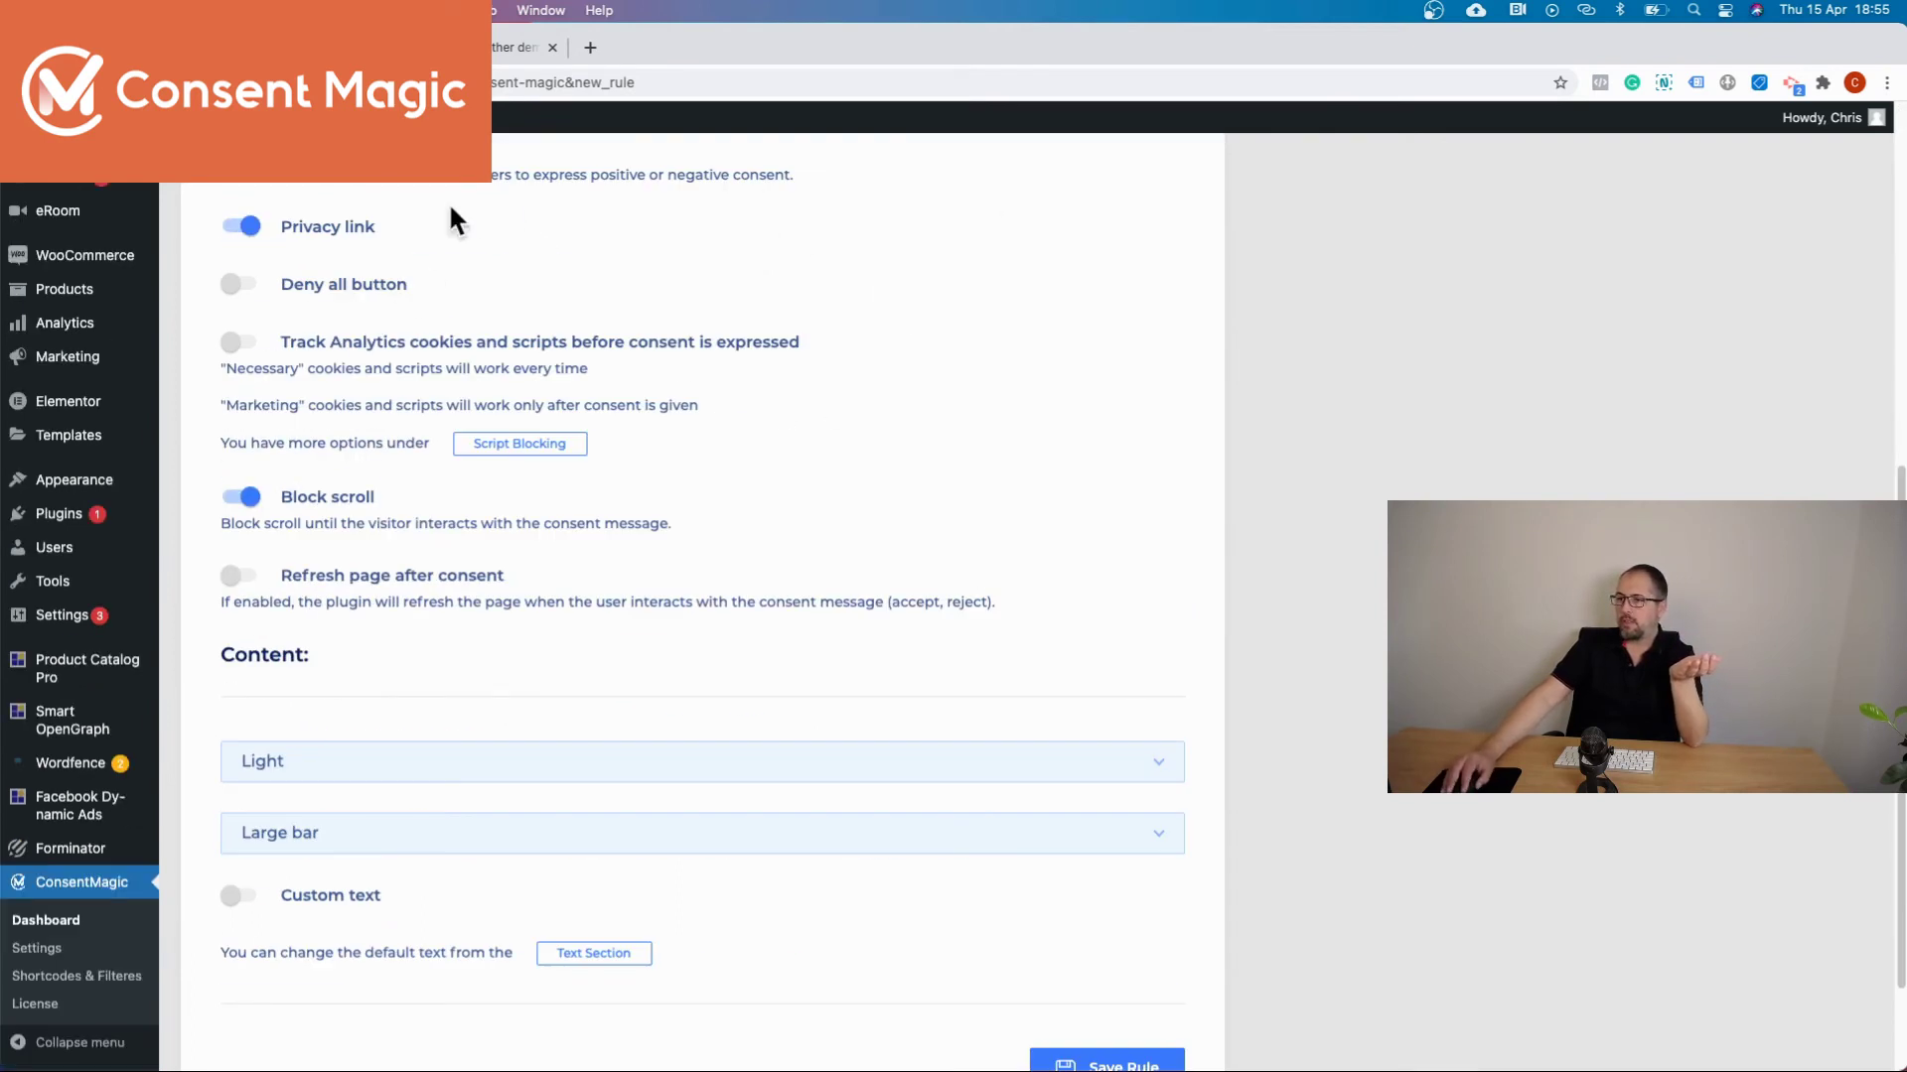
pyautogui.scroll(-2, 1175, 494)
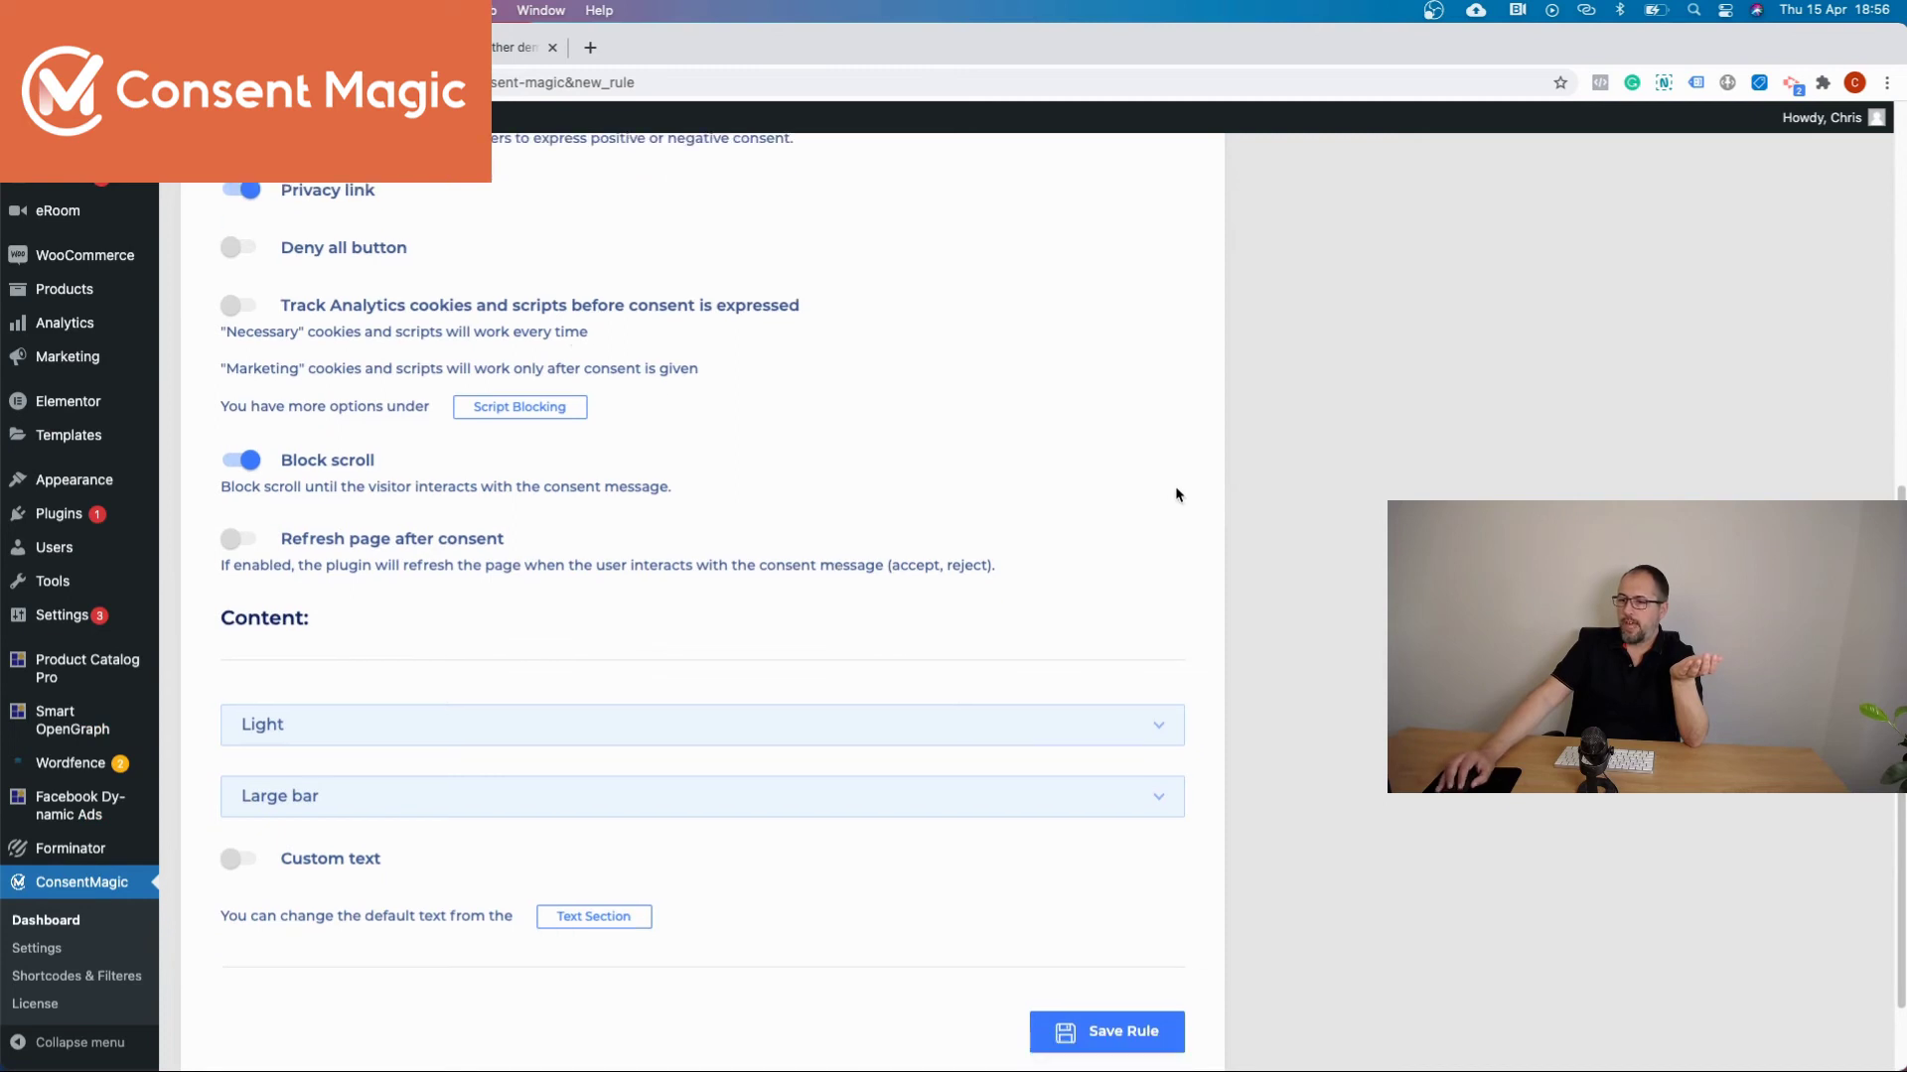
pyautogui.click(232, 757)
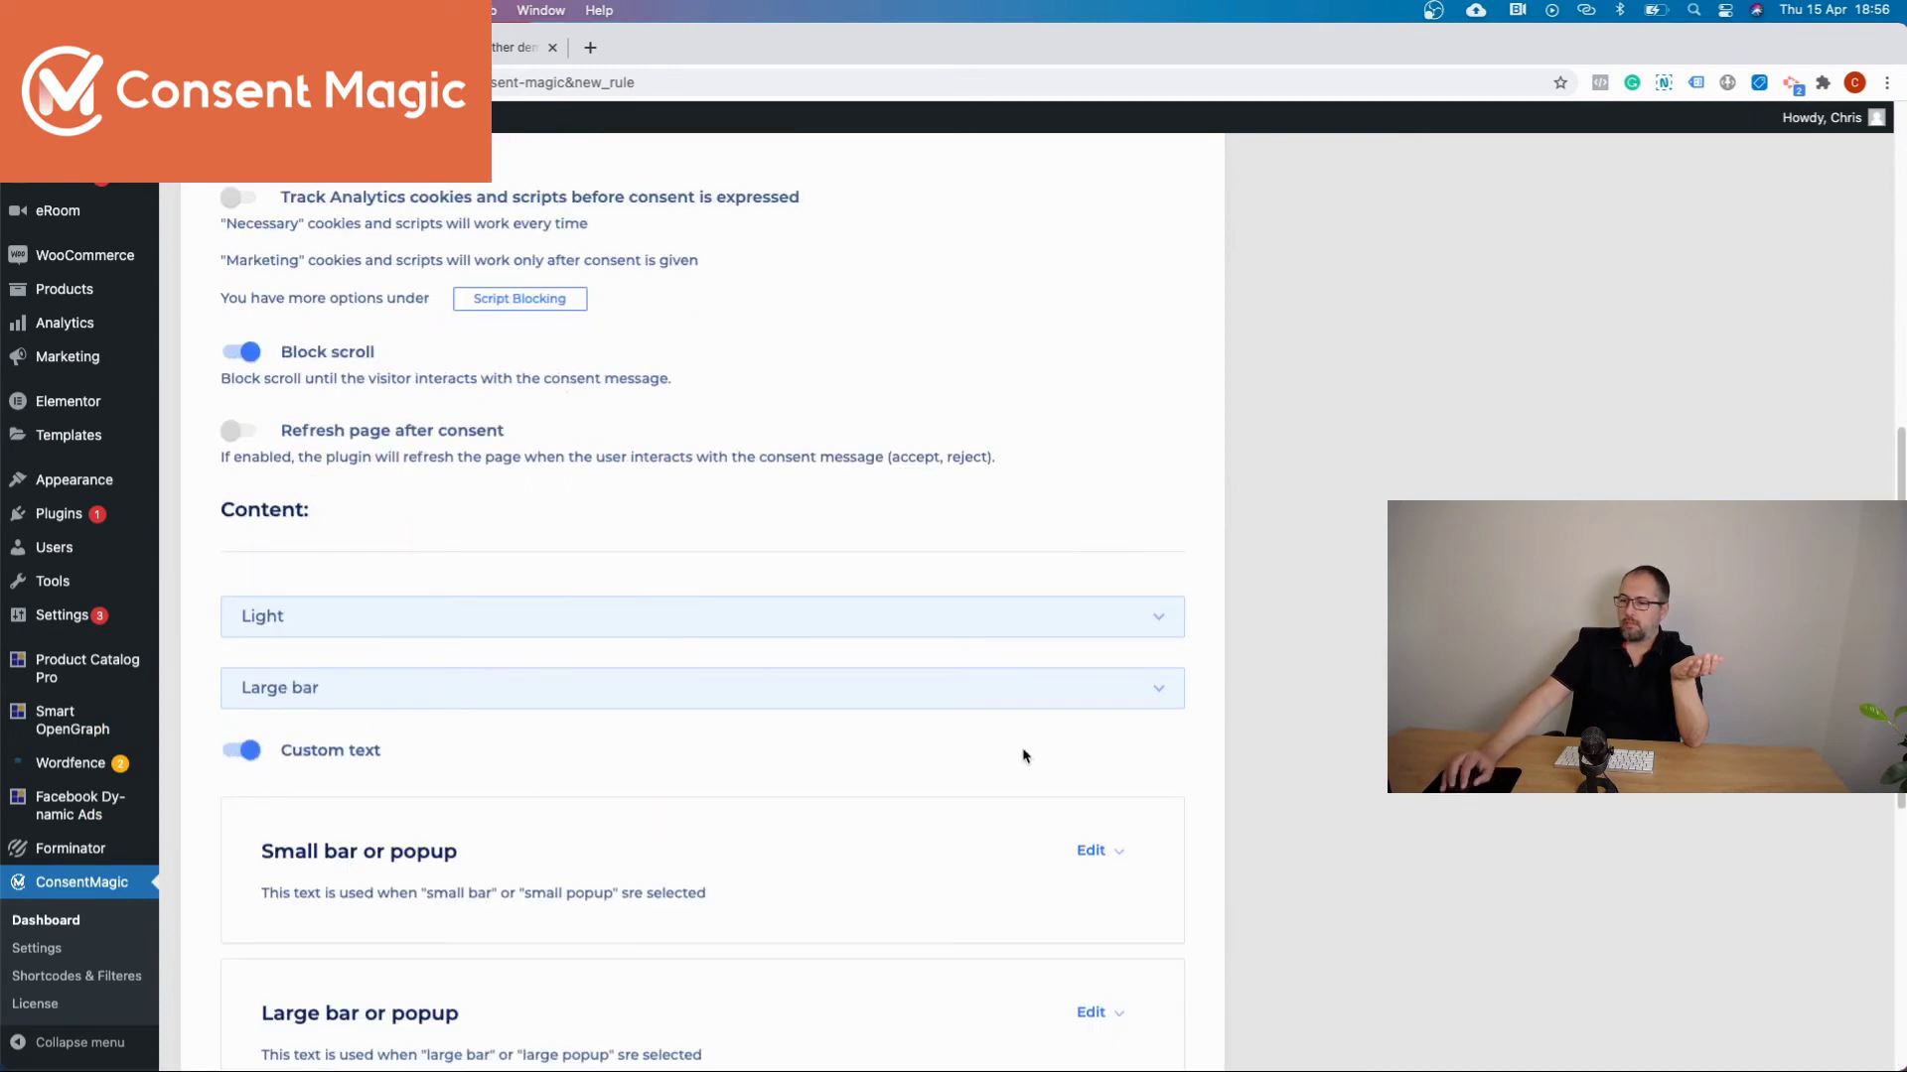
# Step: Review the rule's Small bar, Large bar and Button's text sections
pyautogui.scroll(-4, 1024, 755)
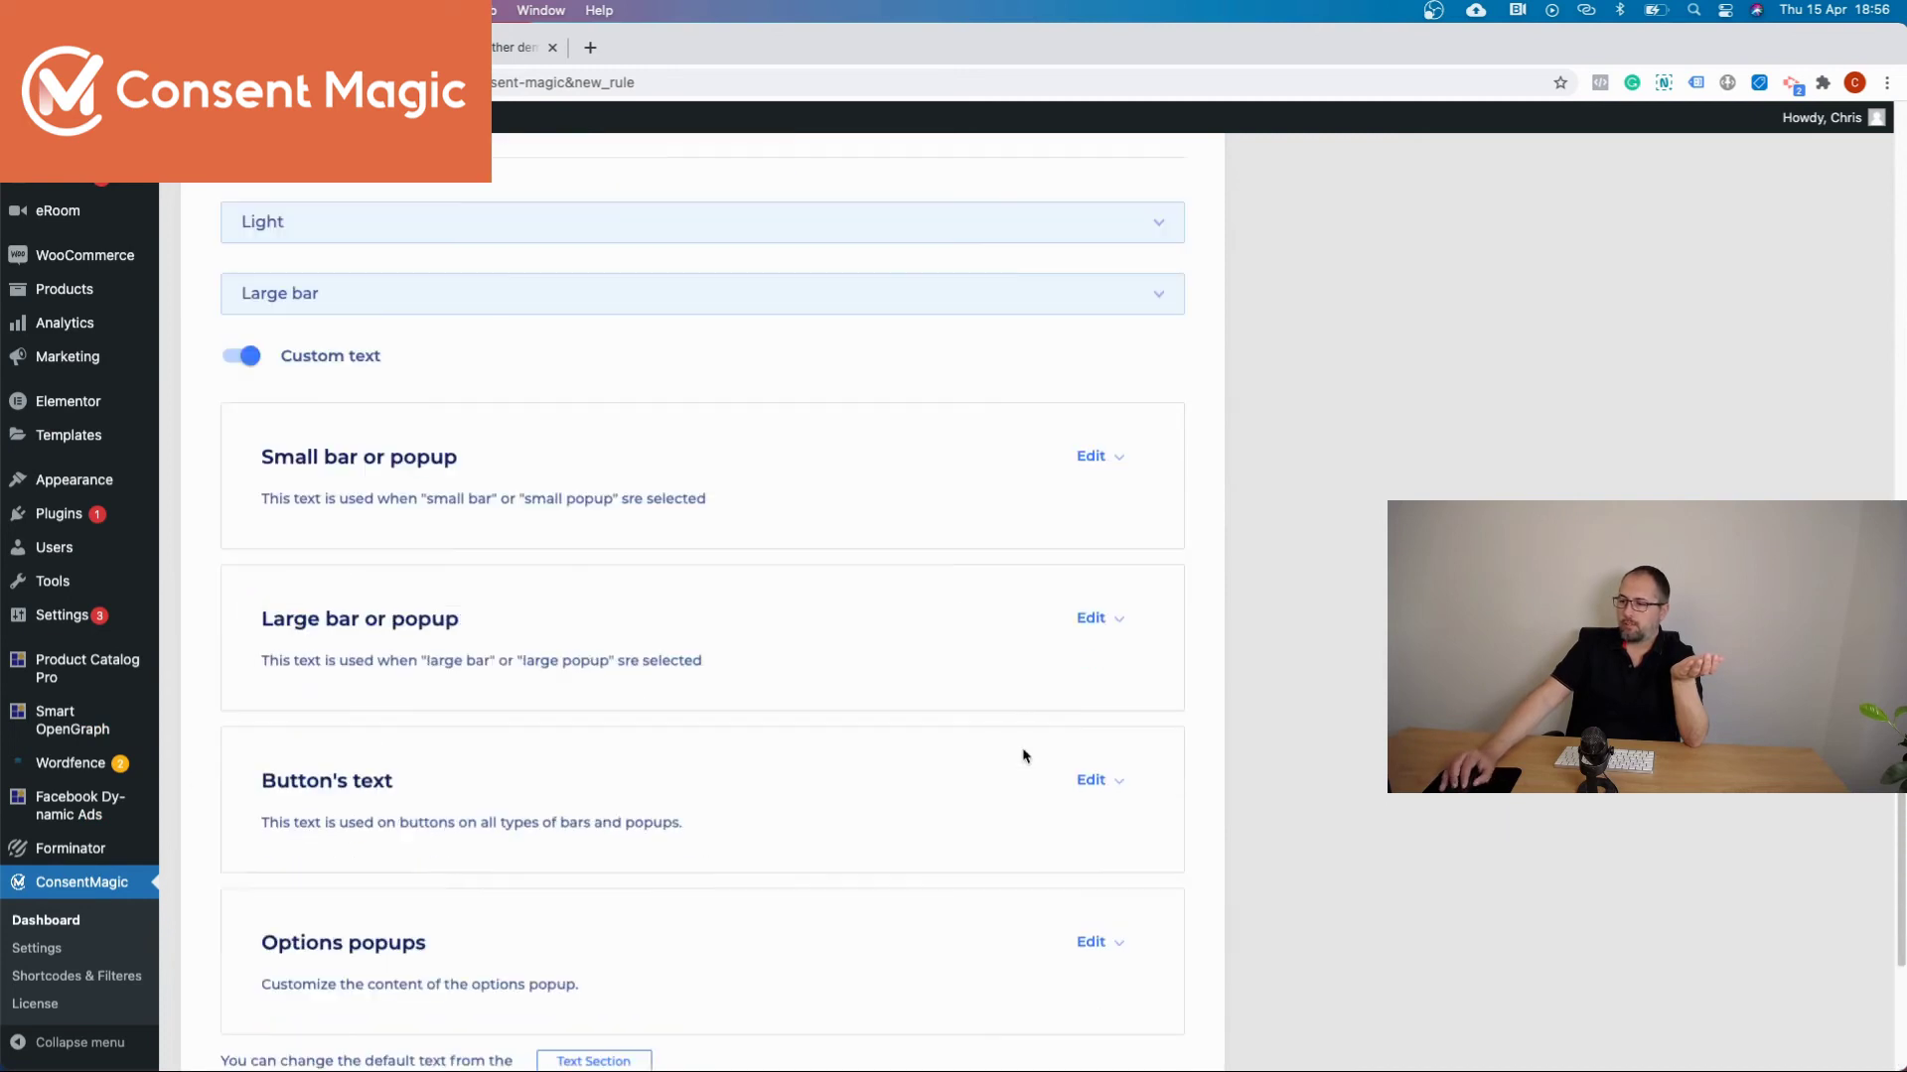
pyautogui.click(1112, 463)
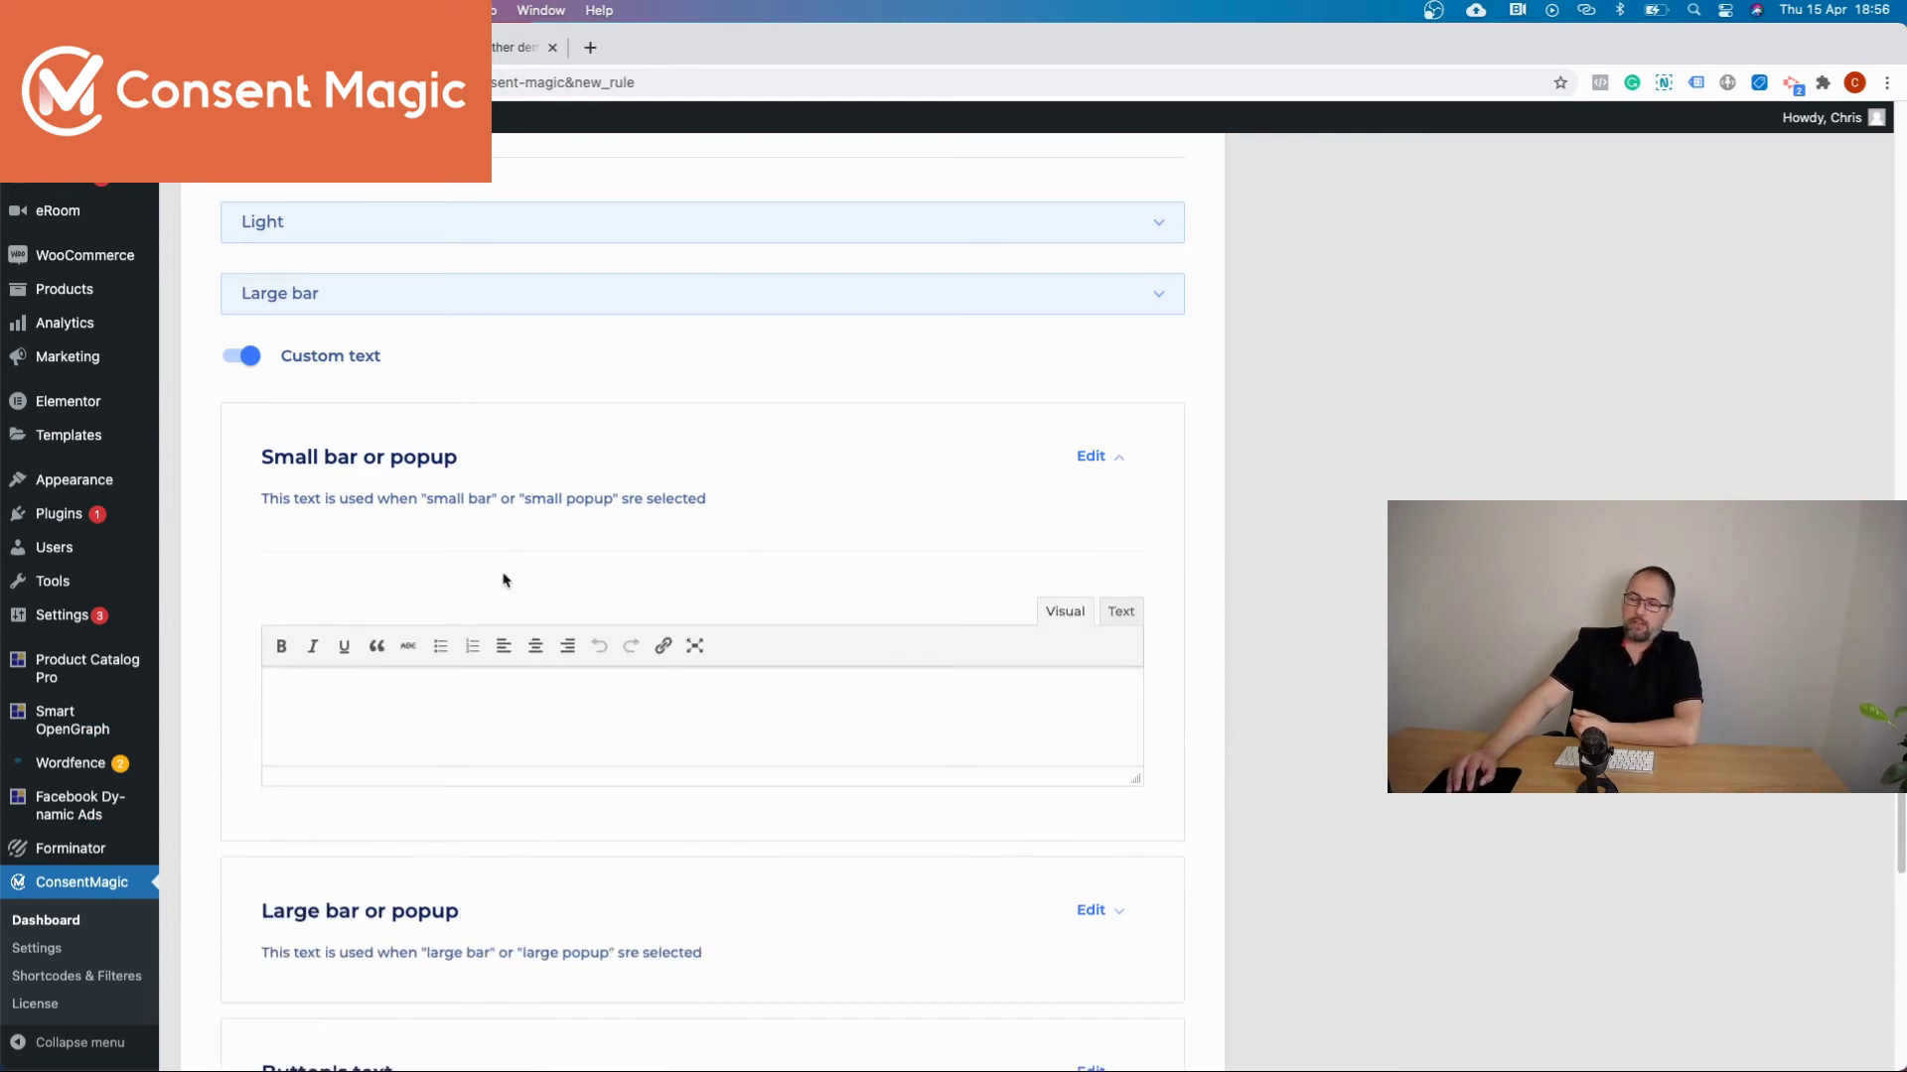
pyautogui.click(1133, 464)
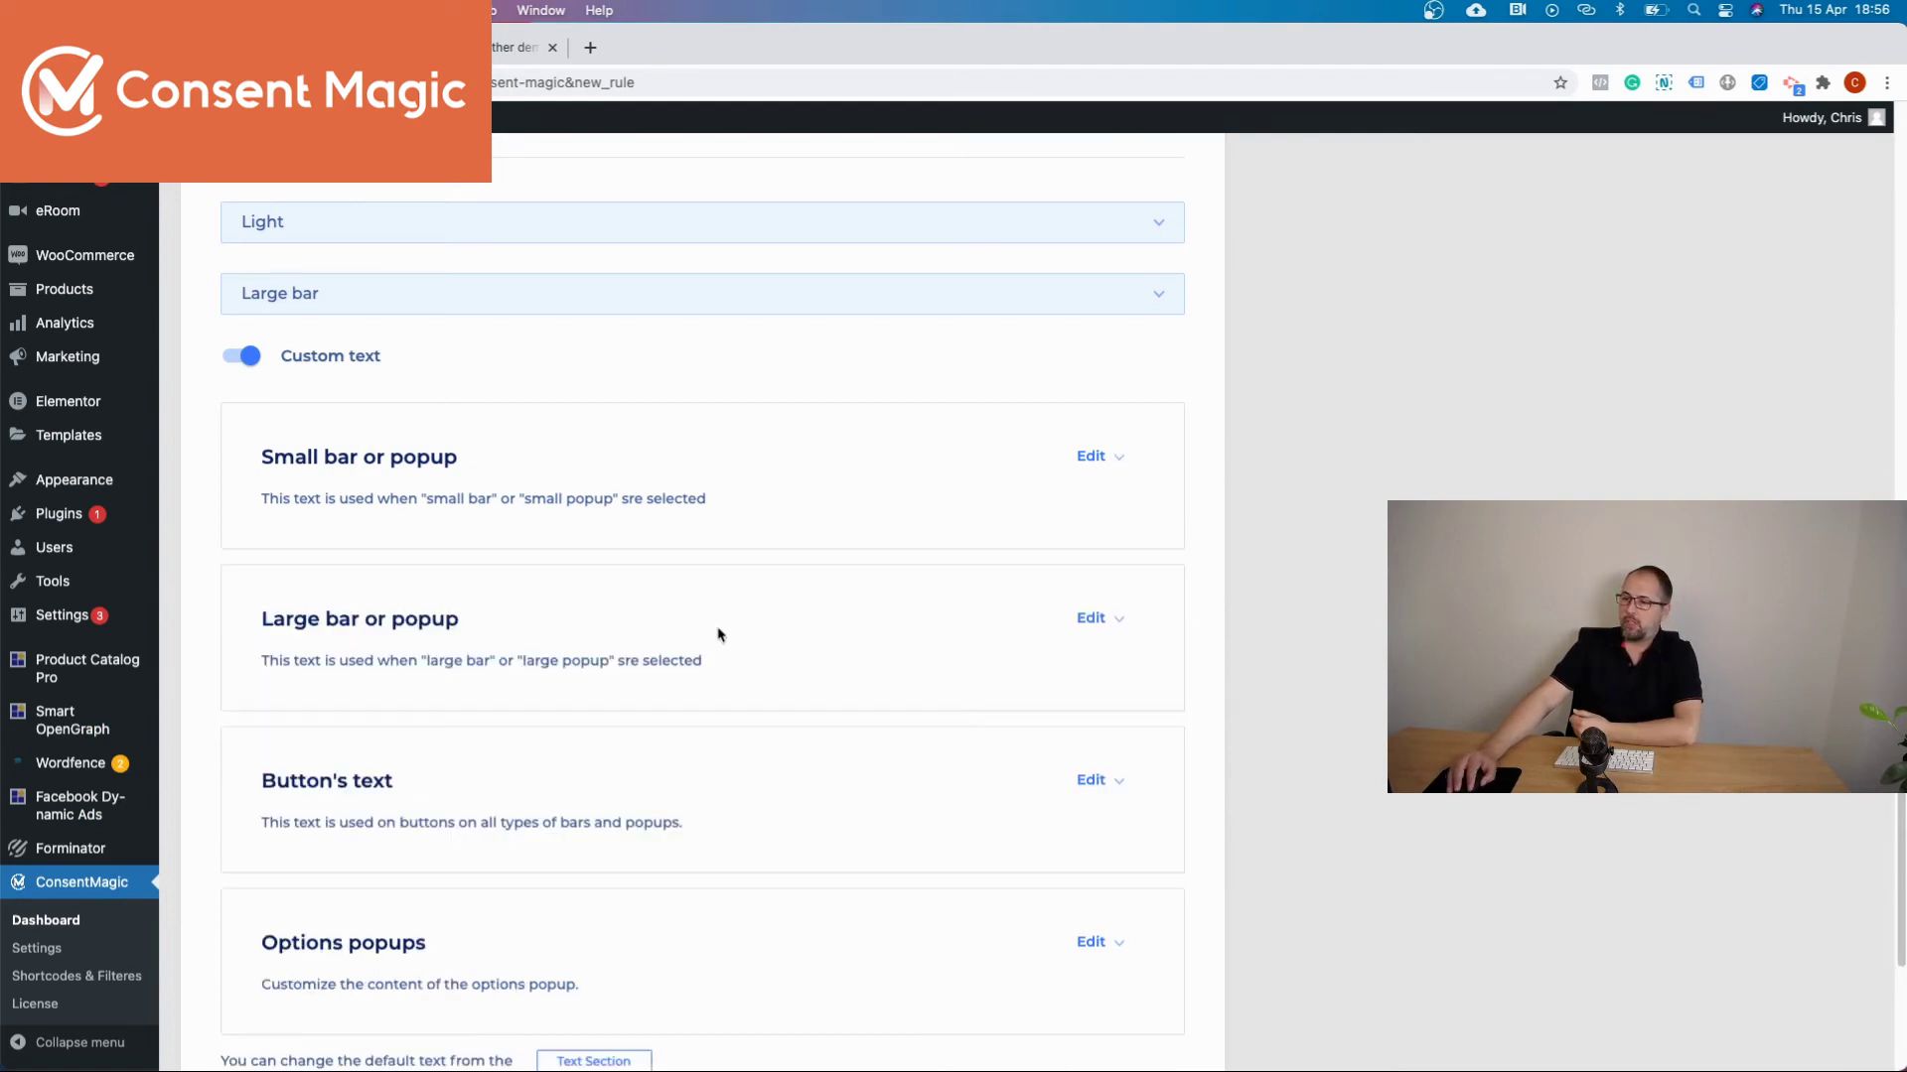
pyautogui.click(1123, 628)
pyautogui.click(1120, 629)
pyautogui.click(1114, 787)
pyautogui.click(1114, 788)
pyautogui.scroll(-3, 887, 680)
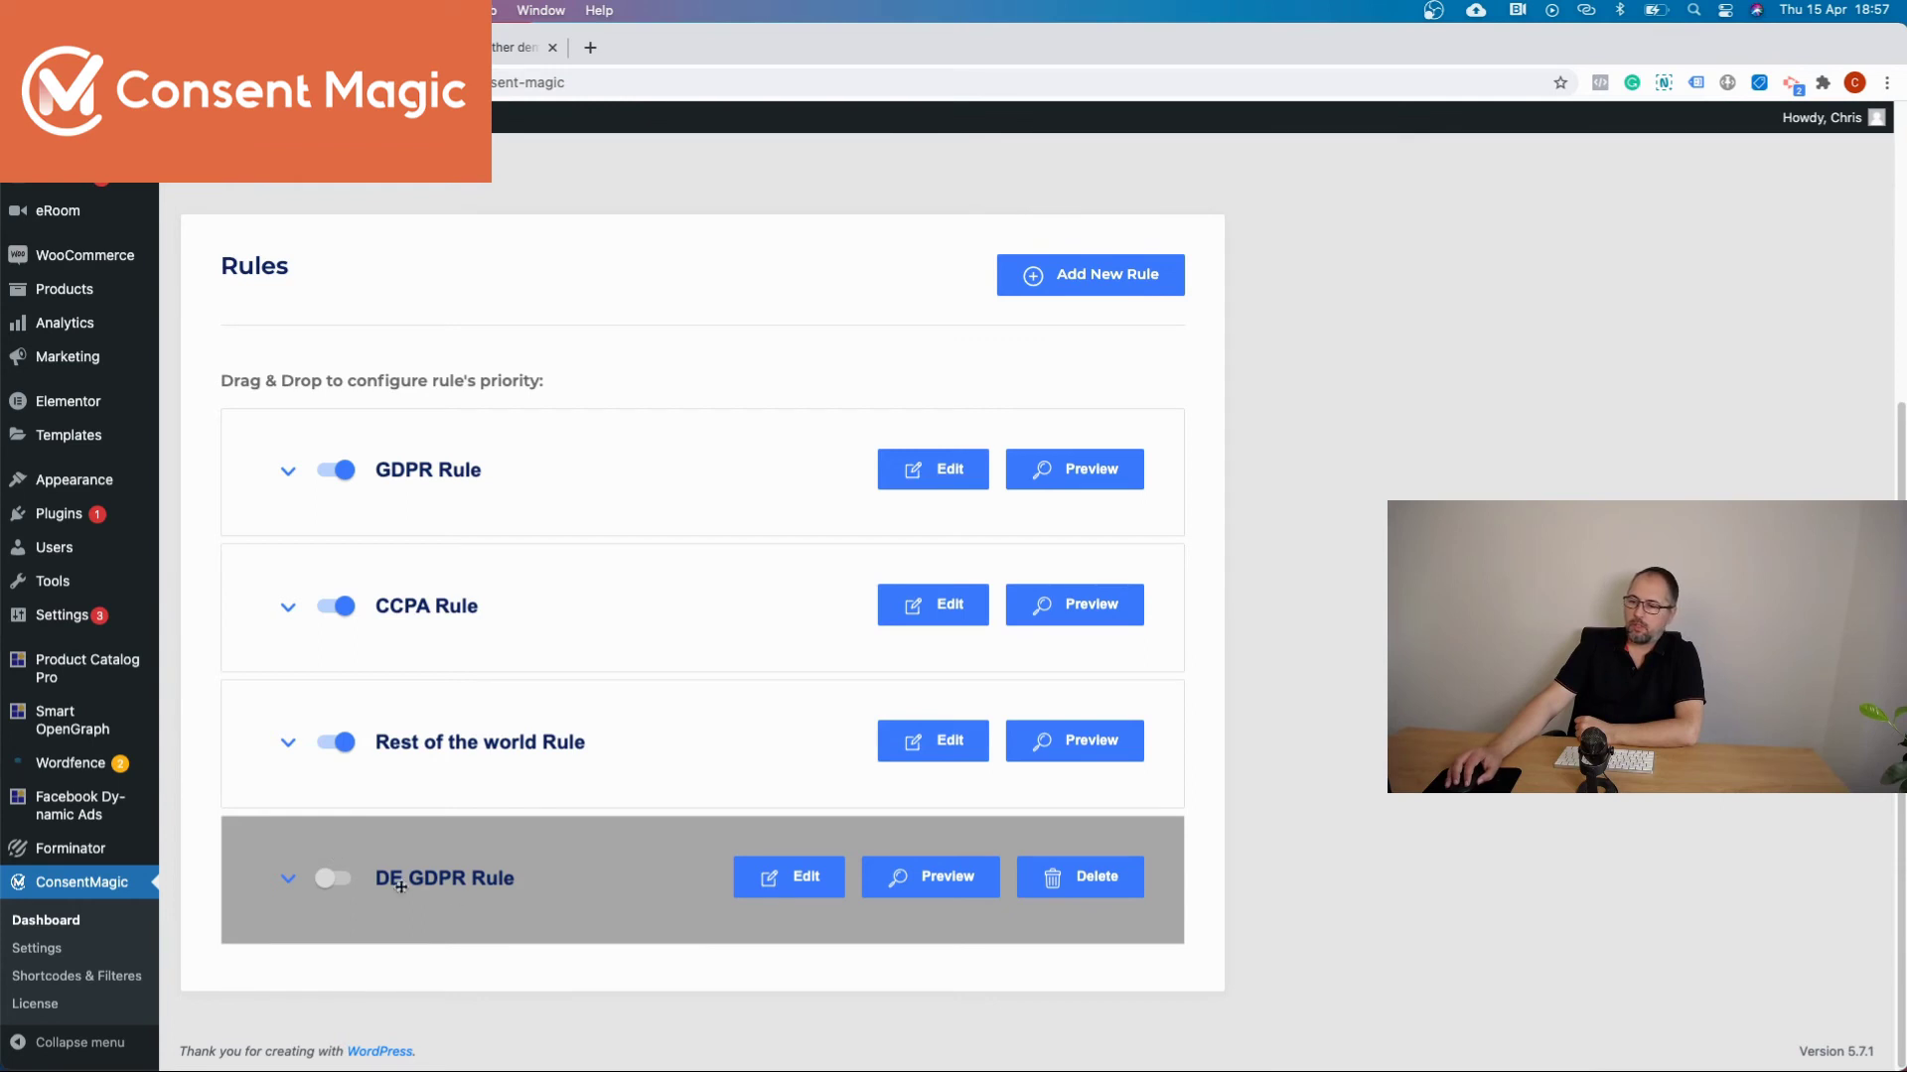
# Step: Enable the DE GDPR Rule and drag it to the top of the Rules list
pyautogui.click(337, 879)
pyautogui.moveTo(427, 860); pyautogui.dragTo(429, 561)
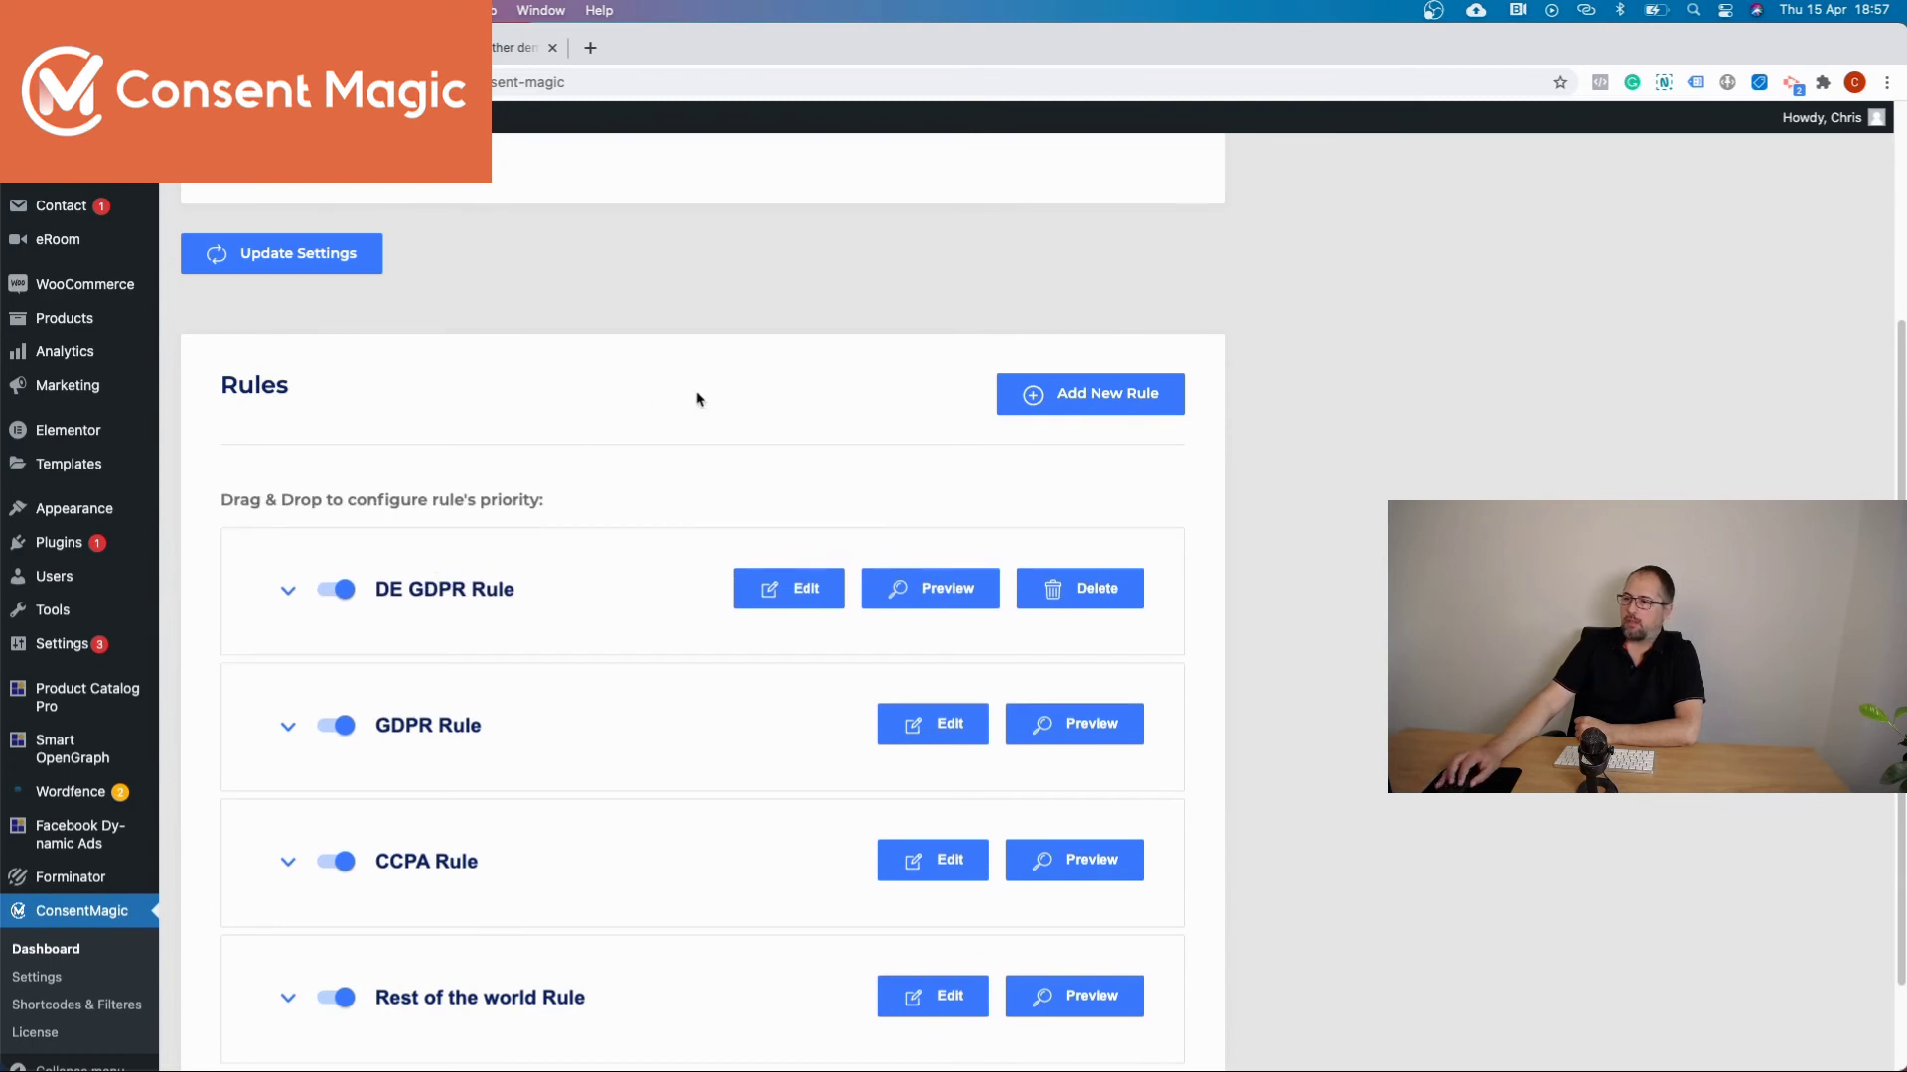
pyautogui.scroll(-1, 698, 400)
pyautogui.scroll(-2, 1356, 592)
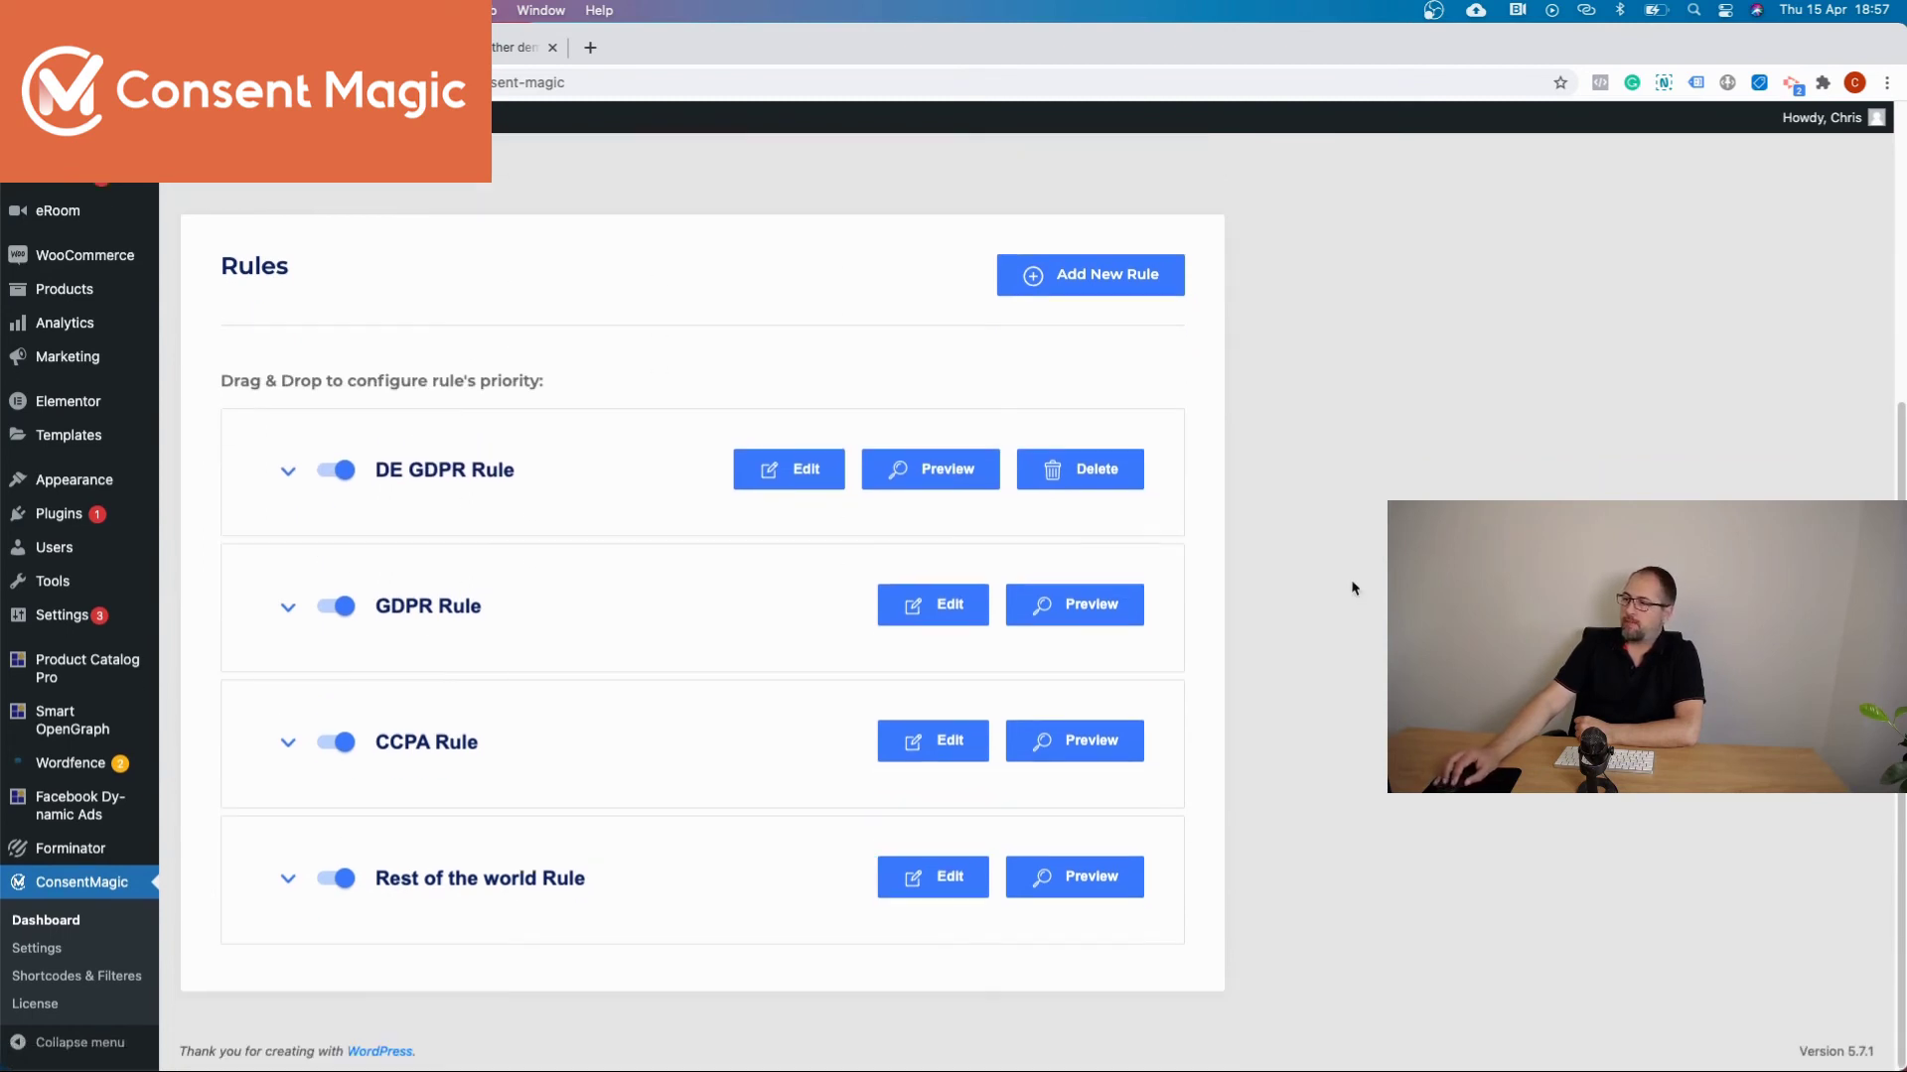